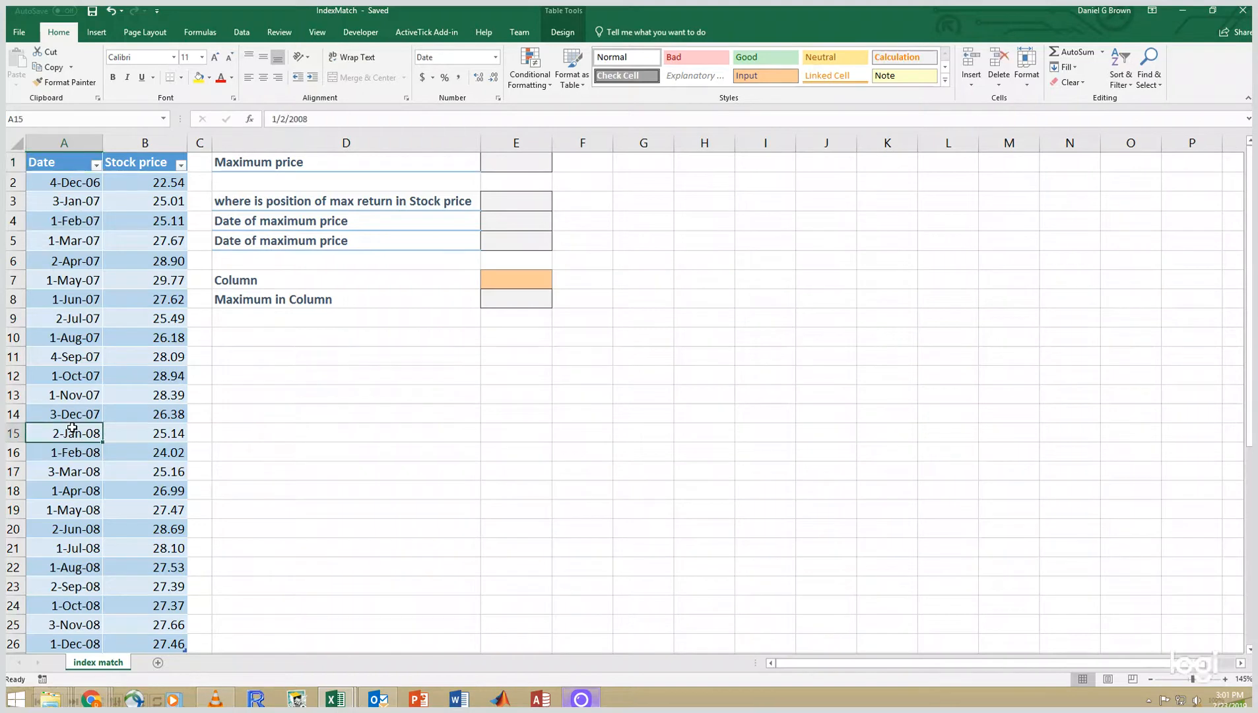
# - Check the table's name, then enter =MAX(SampleData[Stock price]) in E1 to get the maximum stock price
pyautogui.click(563, 27)
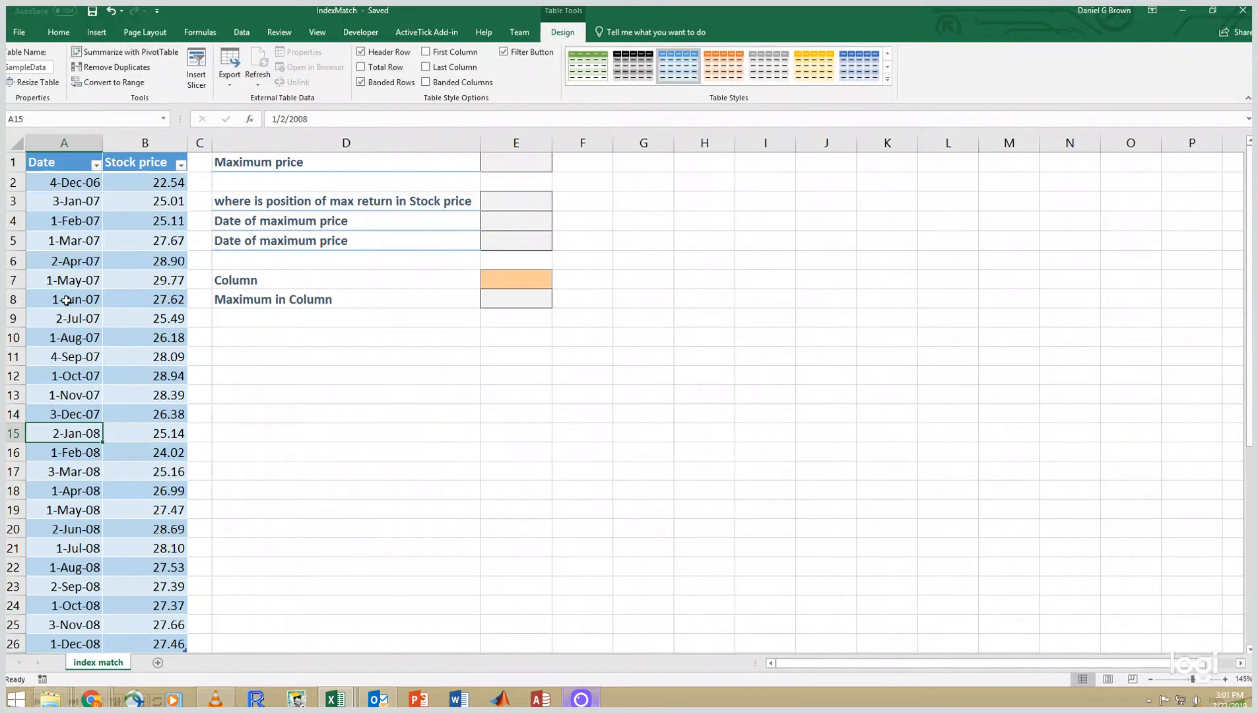
pyautogui.click(415, 359)
pyautogui.click(526, 166)
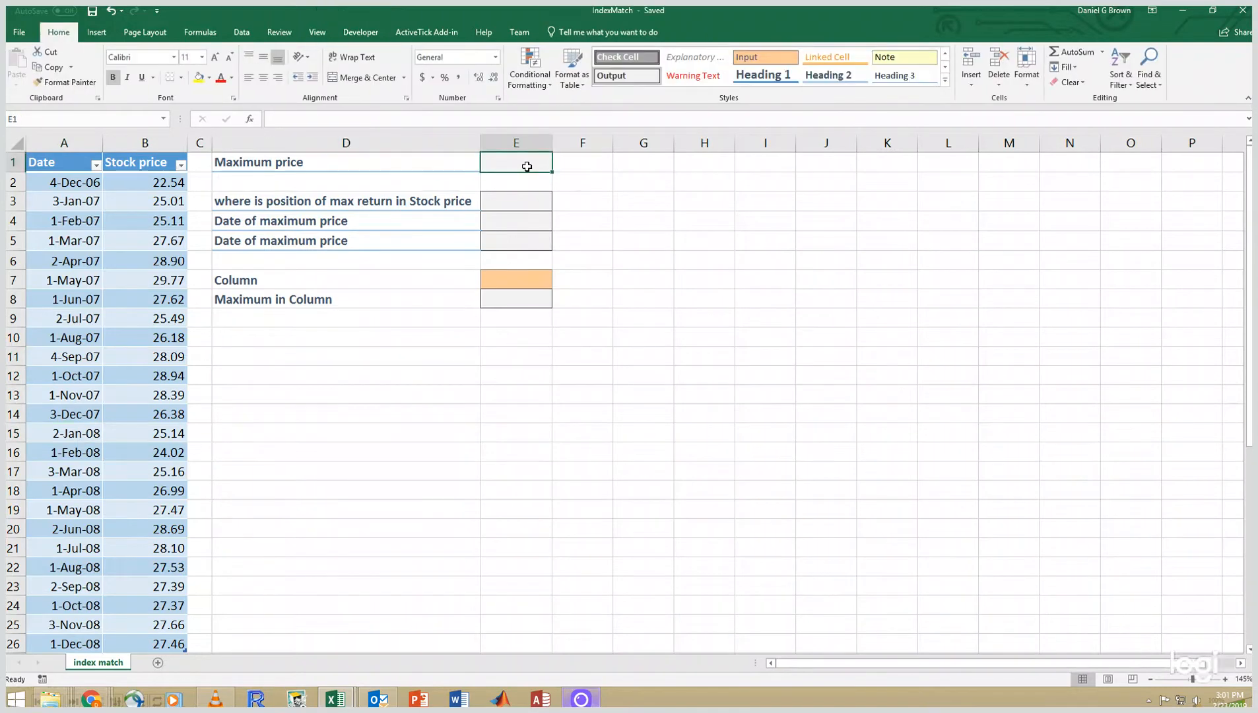
pyautogui.write('=max(')
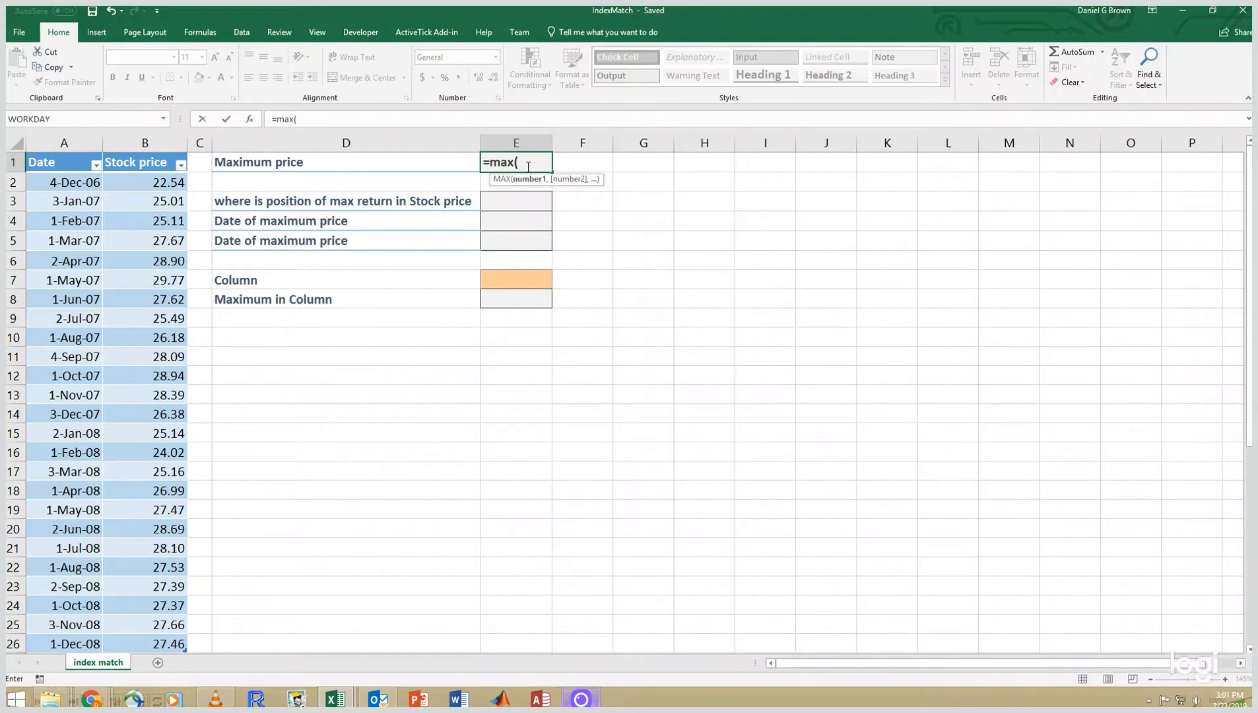
pyautogui.write('SampleData')
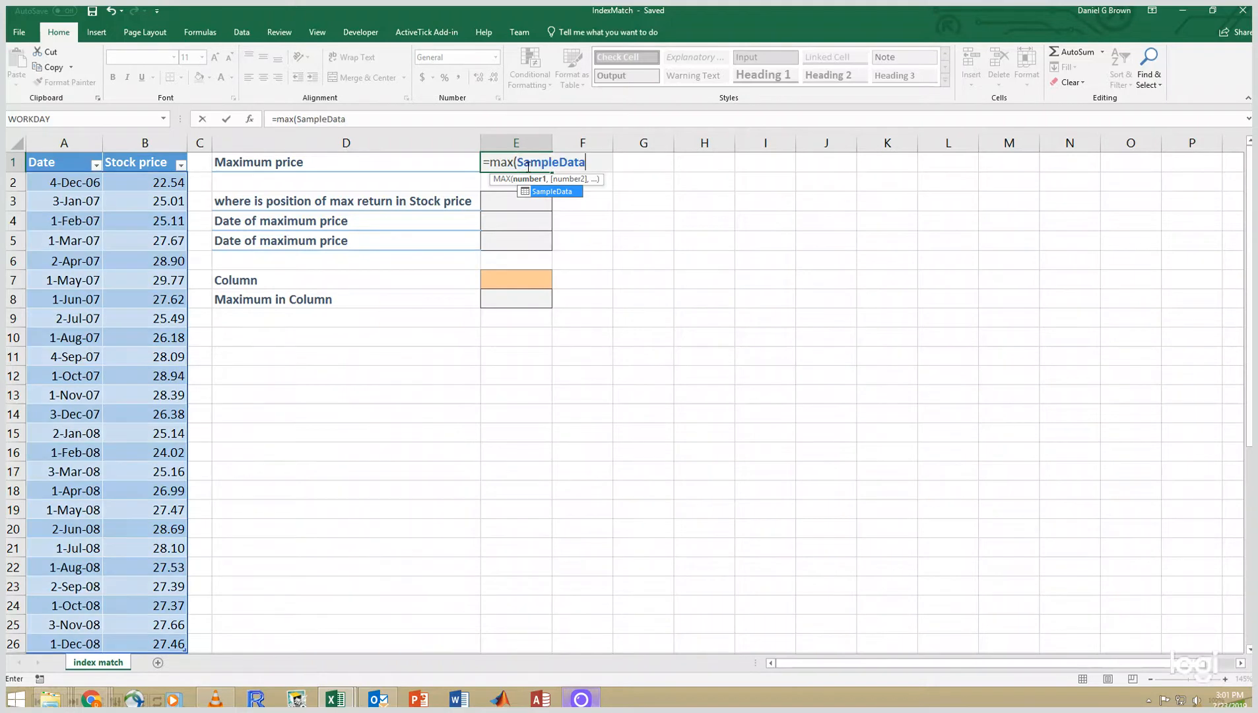
pyautogui.write('[S')
pyautogui.press('Tab')
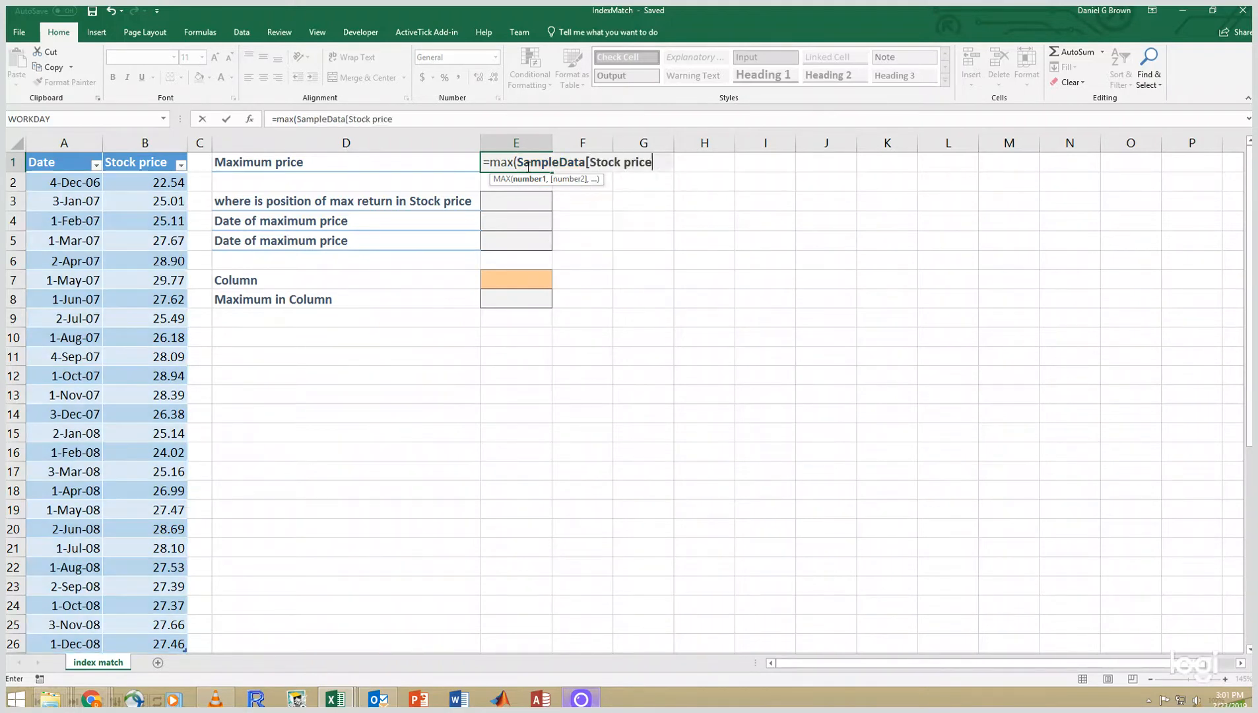
pyautogui.write('])')
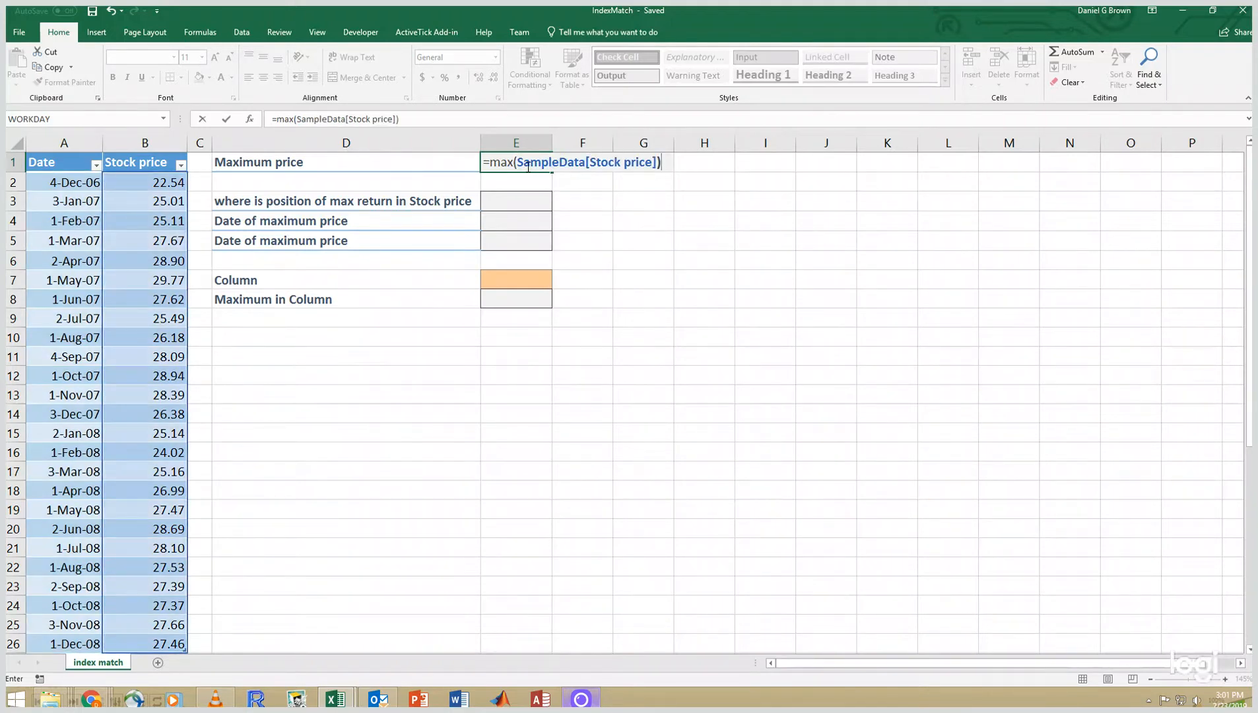
pyautogui.press('Return')
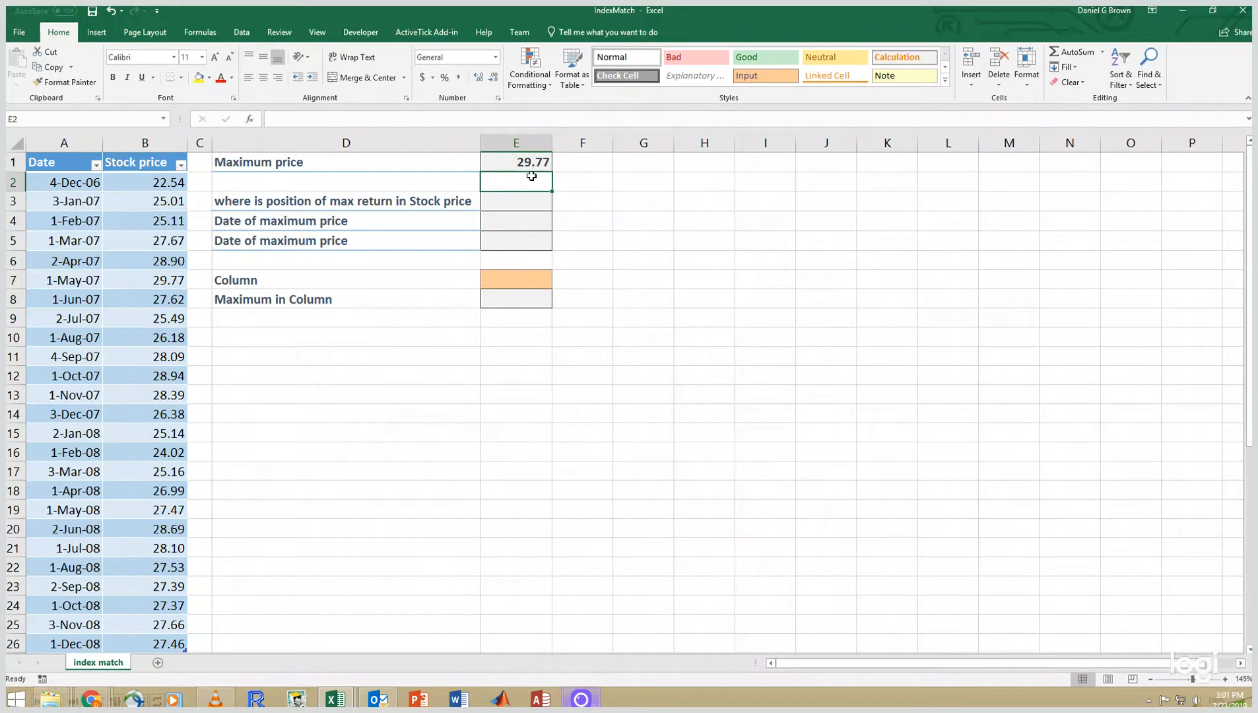
# - Enter =MATCH(E1,SampleData[Stock price],0) in E3 to find the position of the maximum price
pyautogui.click(534, 164)
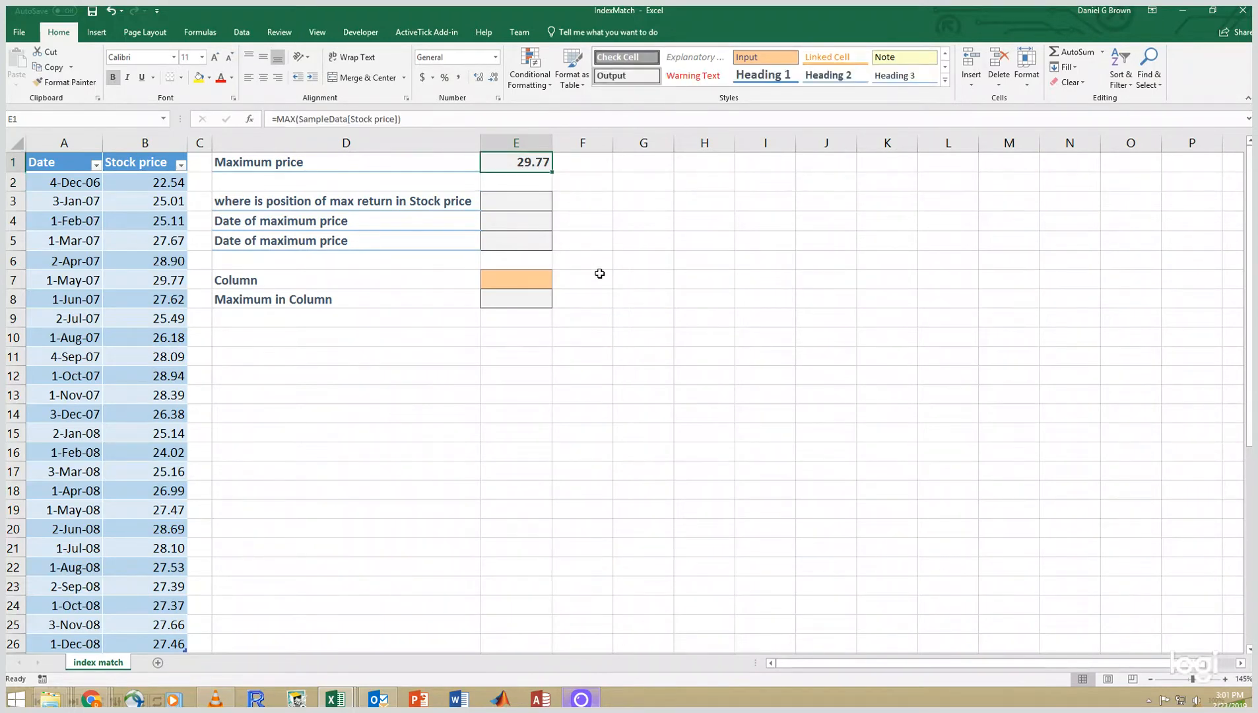
pyautogui.click(545, 201)
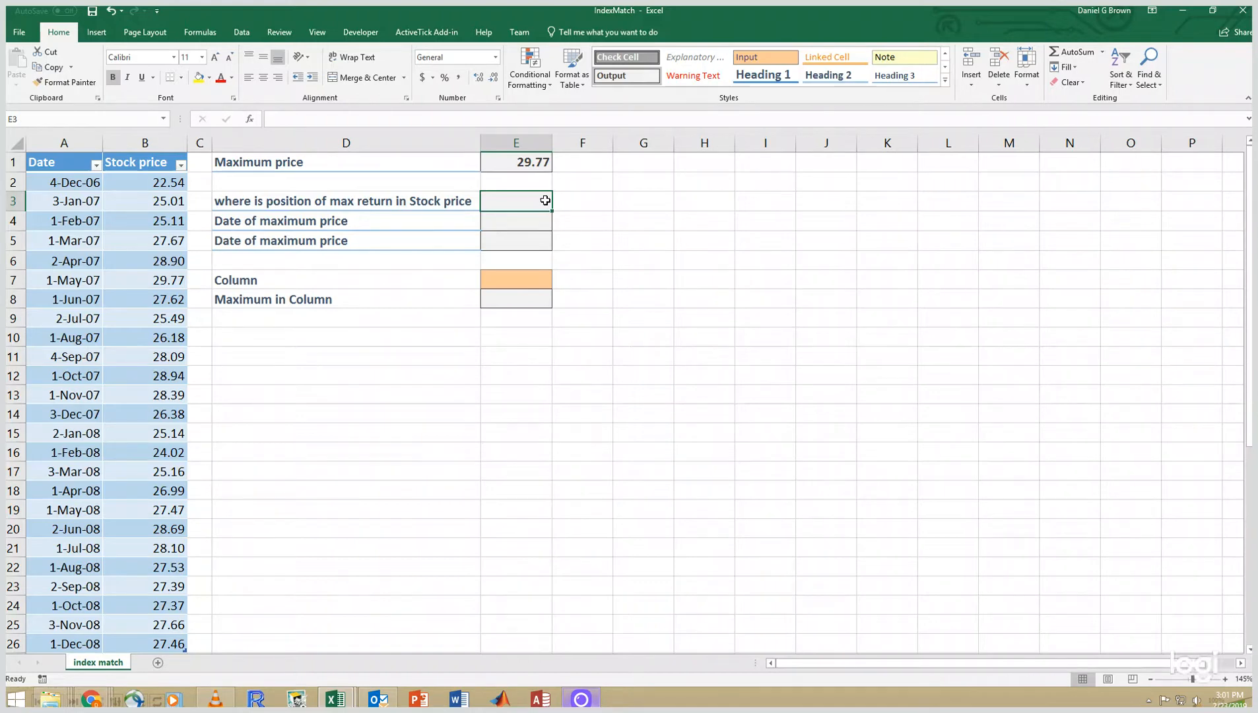
pyautogui.write('=ma')
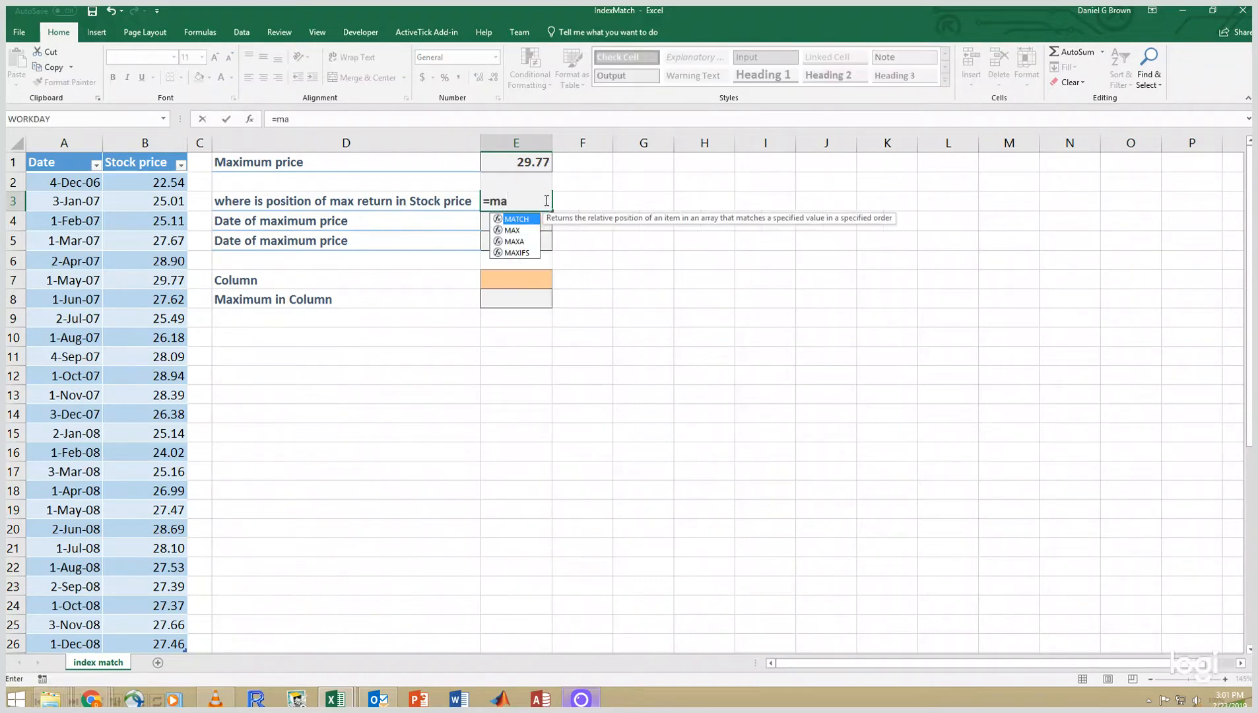
pyautogui.press('Tab')
pyautogui.press('Up')
pyautogui.press('Up')
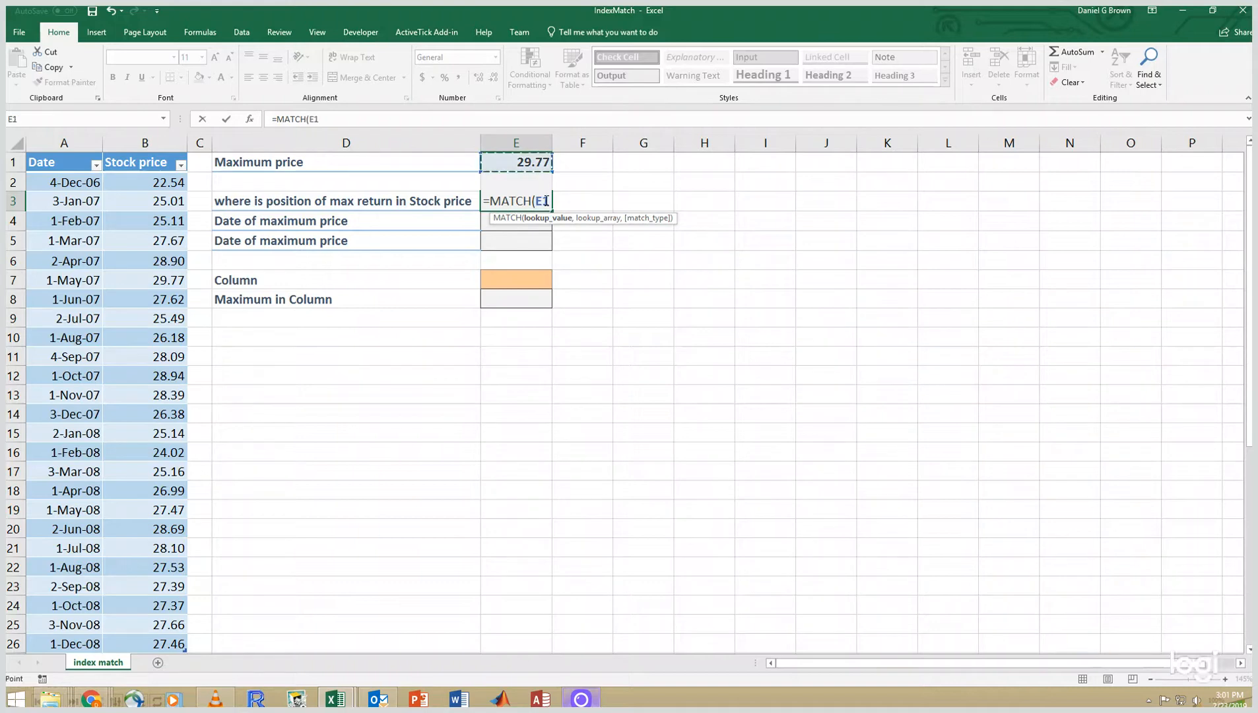
pyautogui.write(',')
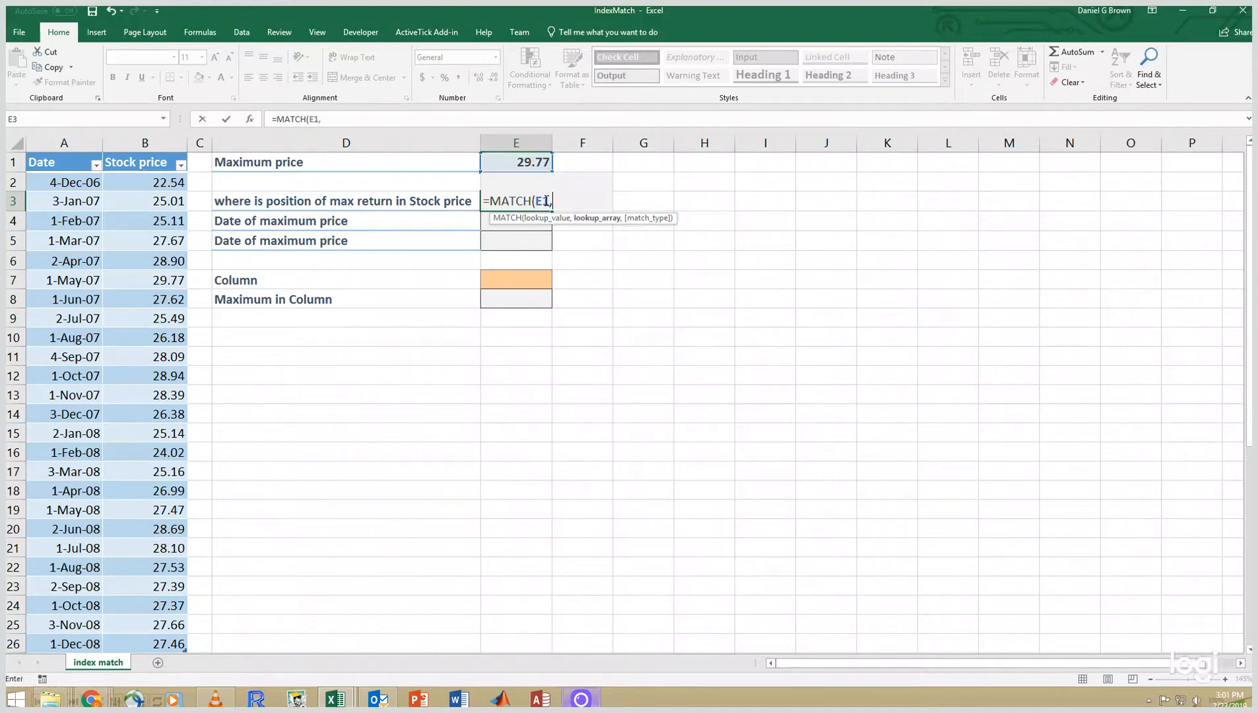
pyautogui.write('SampleData')
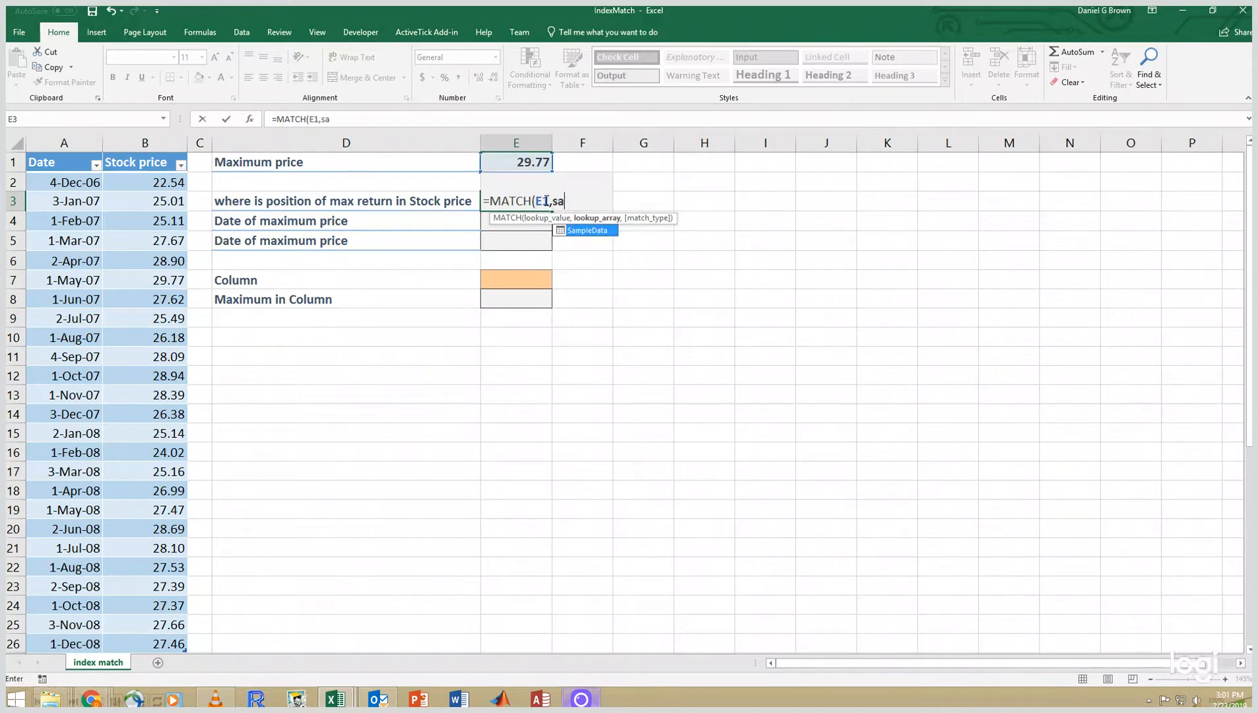
pyautogui.write('[St')
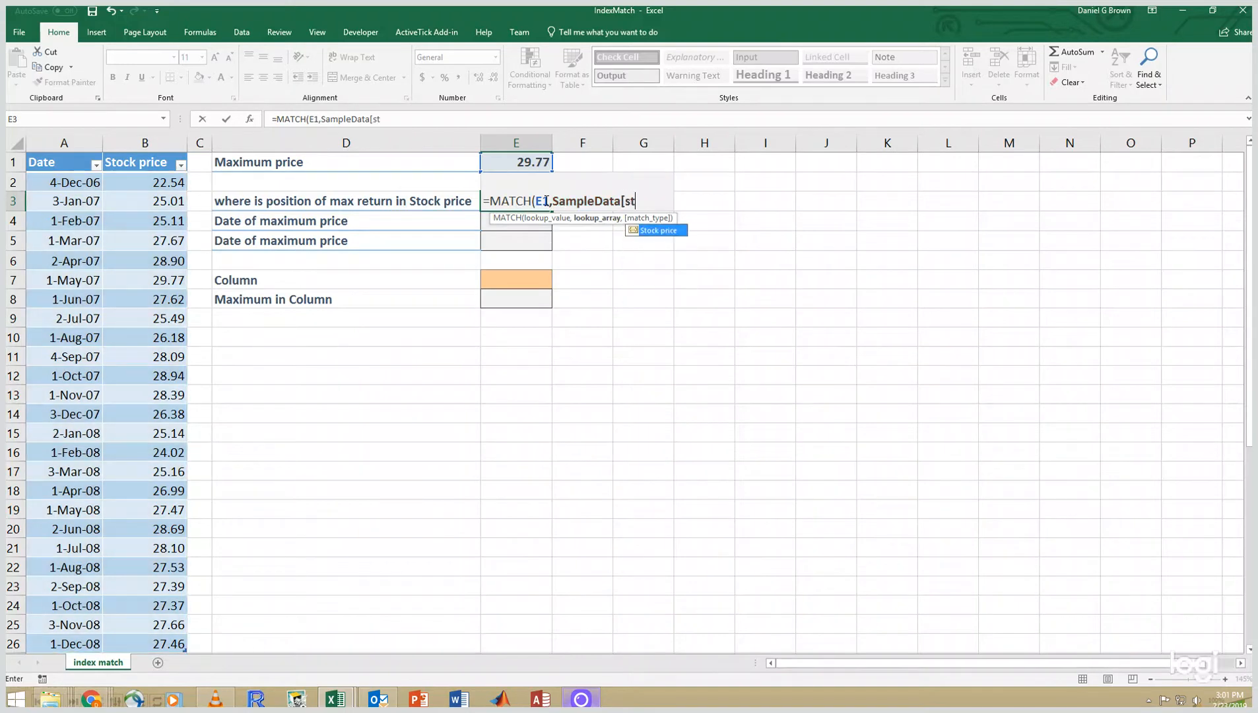
pyautogui.press('Tab')
pyautogui.write(']')
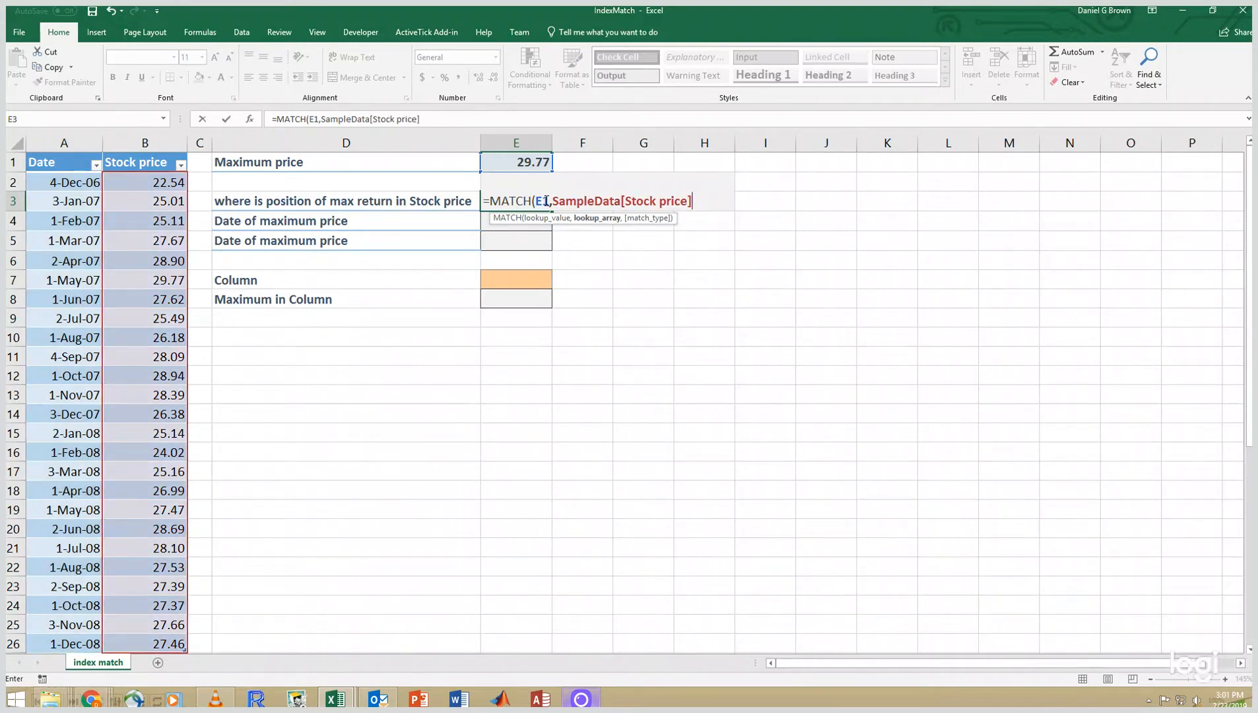
pyautogui.write(',')
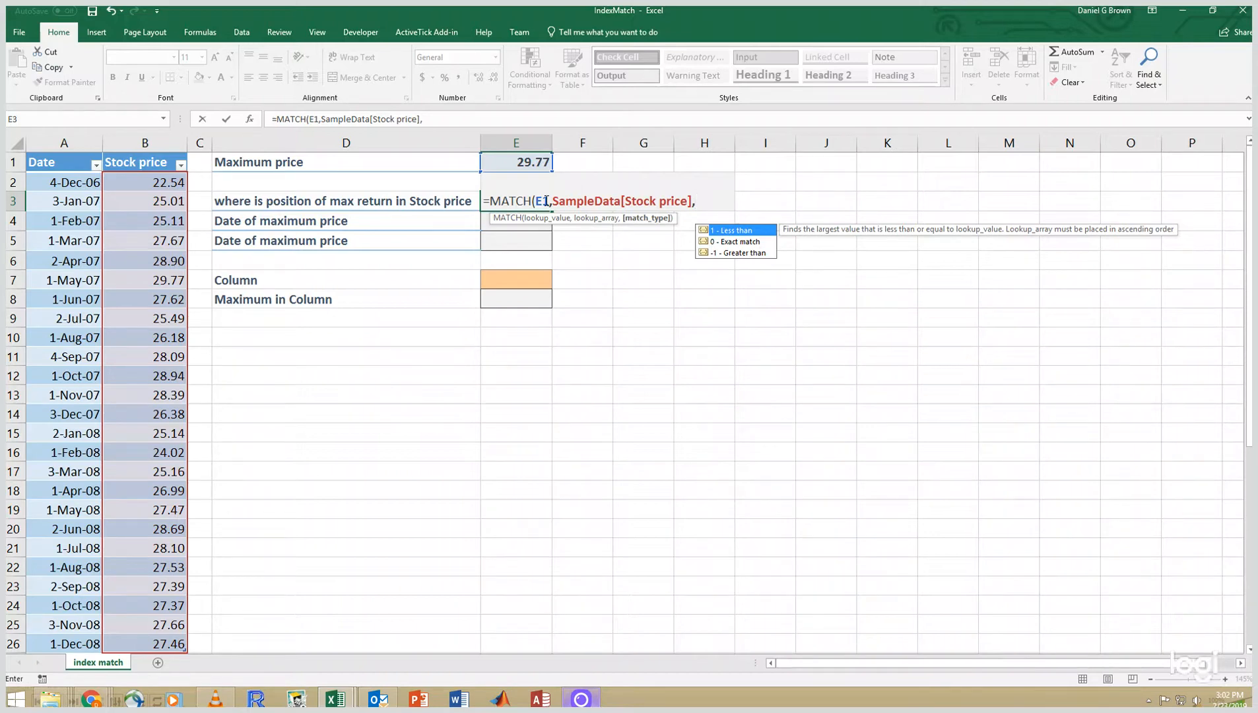
pyautogui.write('0)')
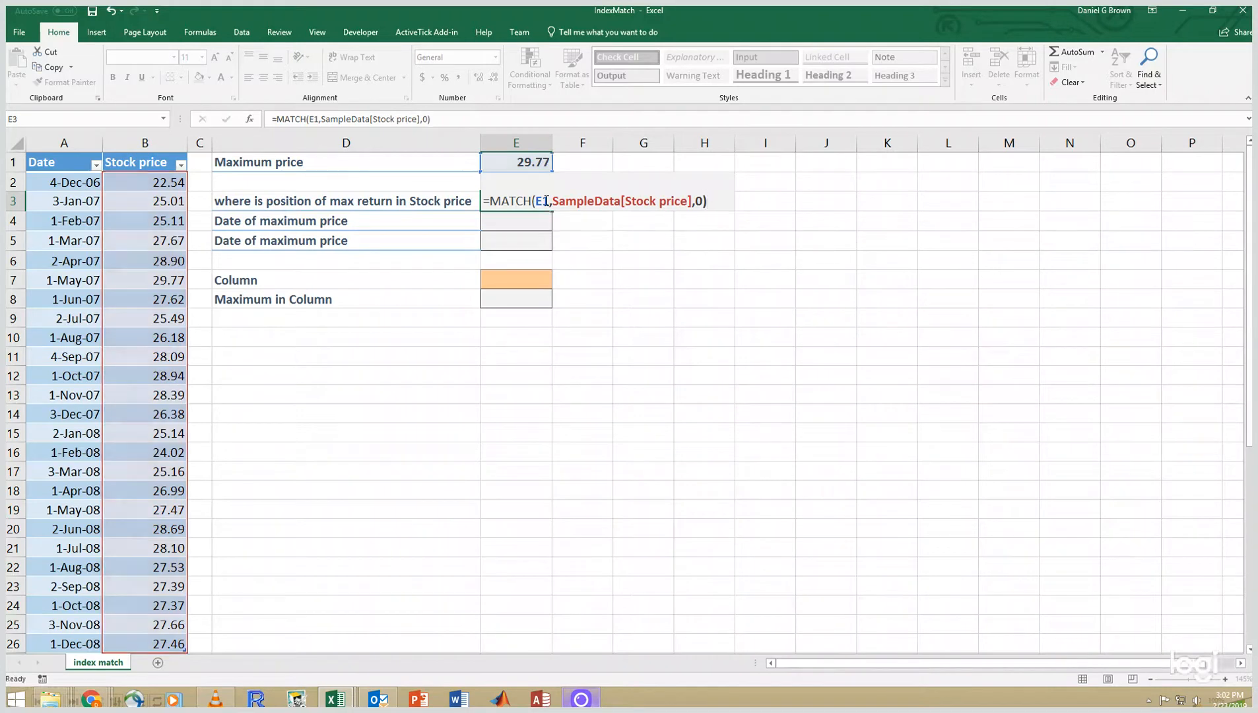
pyautogui.press('Return')
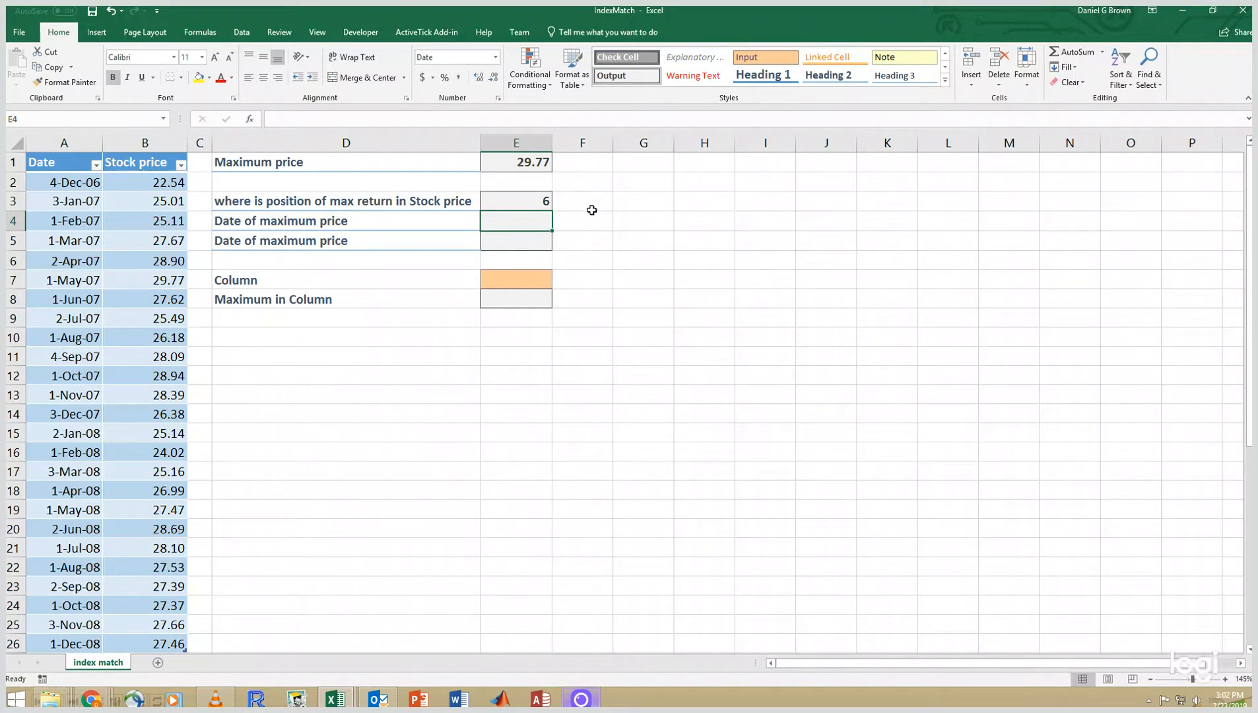
# - Examine the row holding the maximum stock price and its date in the data table
pyautogui.click(162, 283)
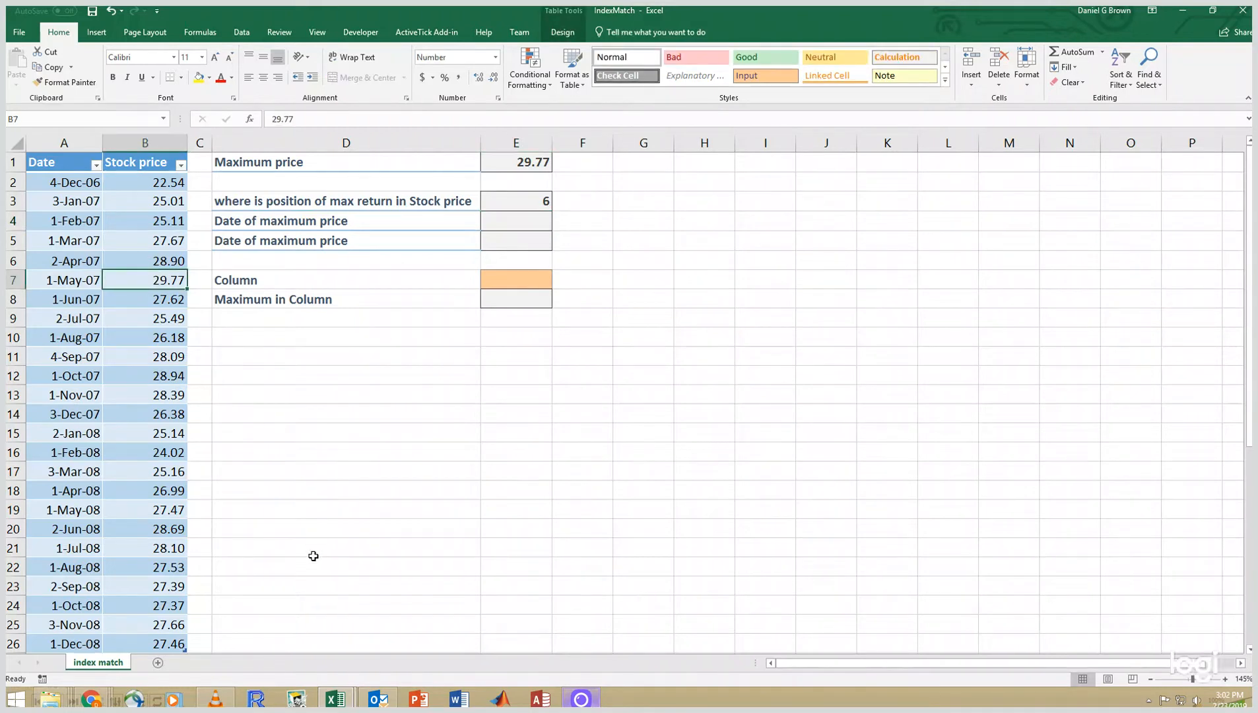
pyautogui.press('Left')
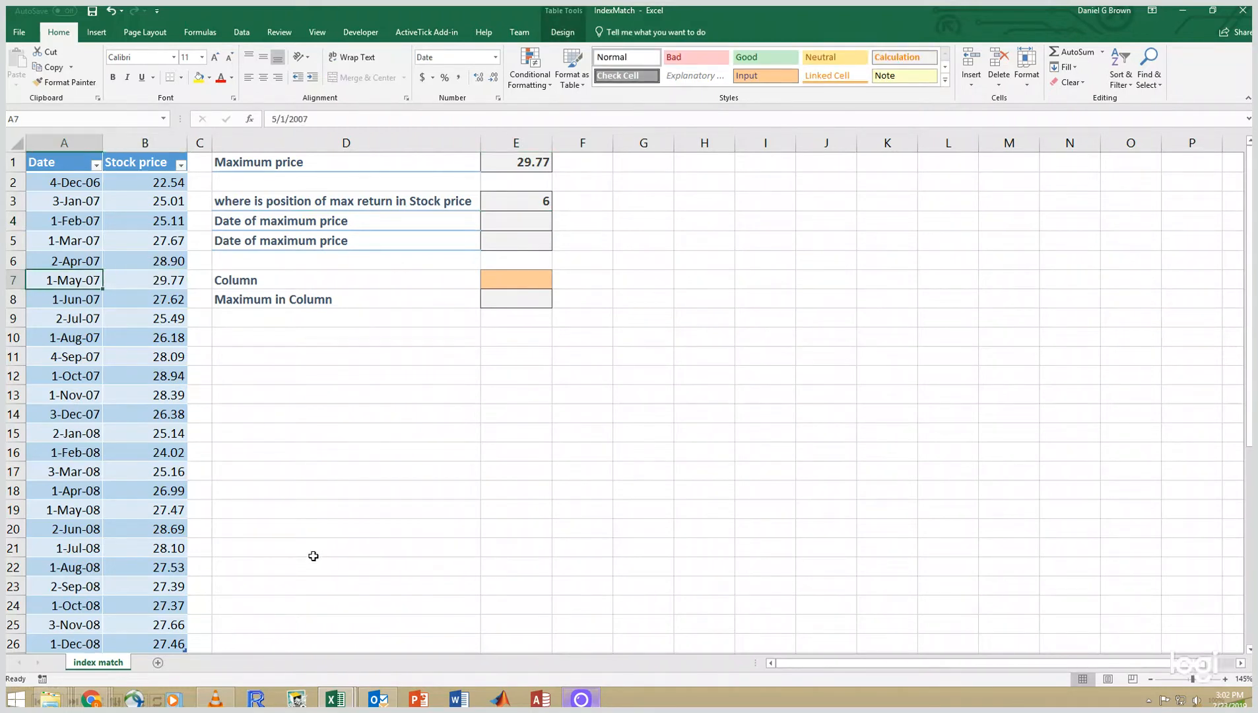
pyautogui.press('Right')
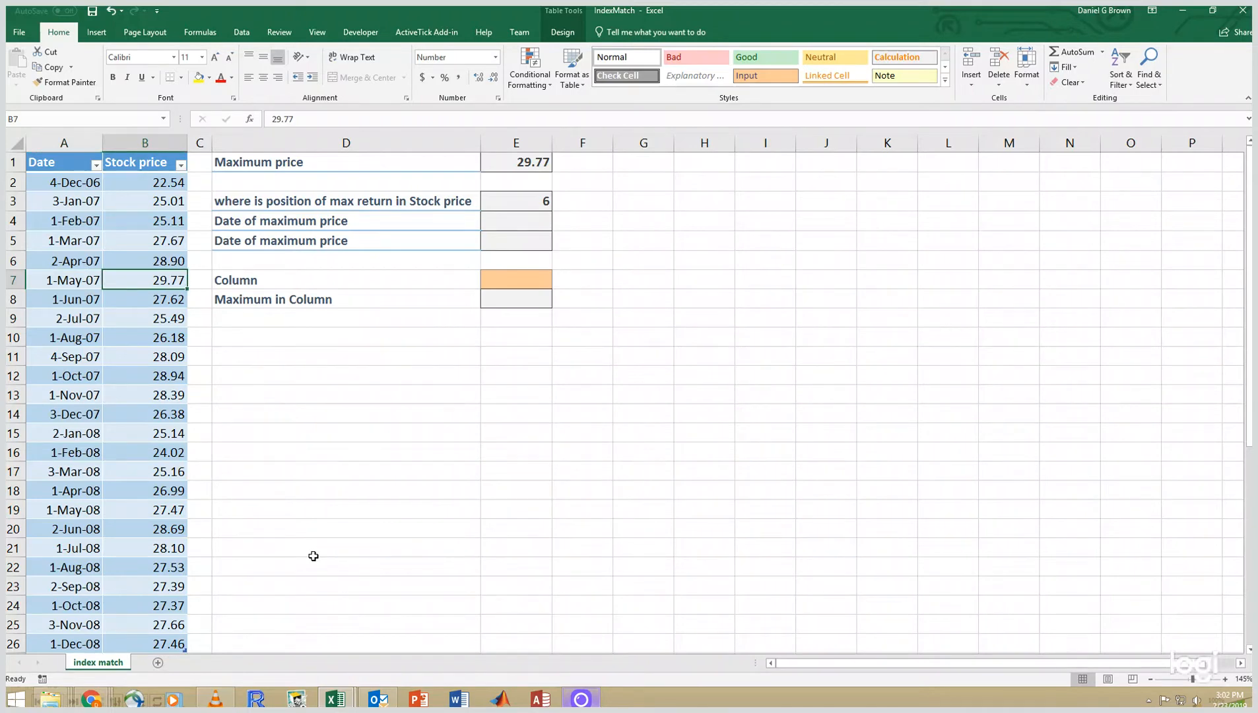
pyautogui.press('Up')
pyautogui.press('Up')
pyautogui.press('Up')
pyautogui.press('Right')
pyautogui.press('Right')
pyautogui.press('Right')
pyautogui.press('Right')
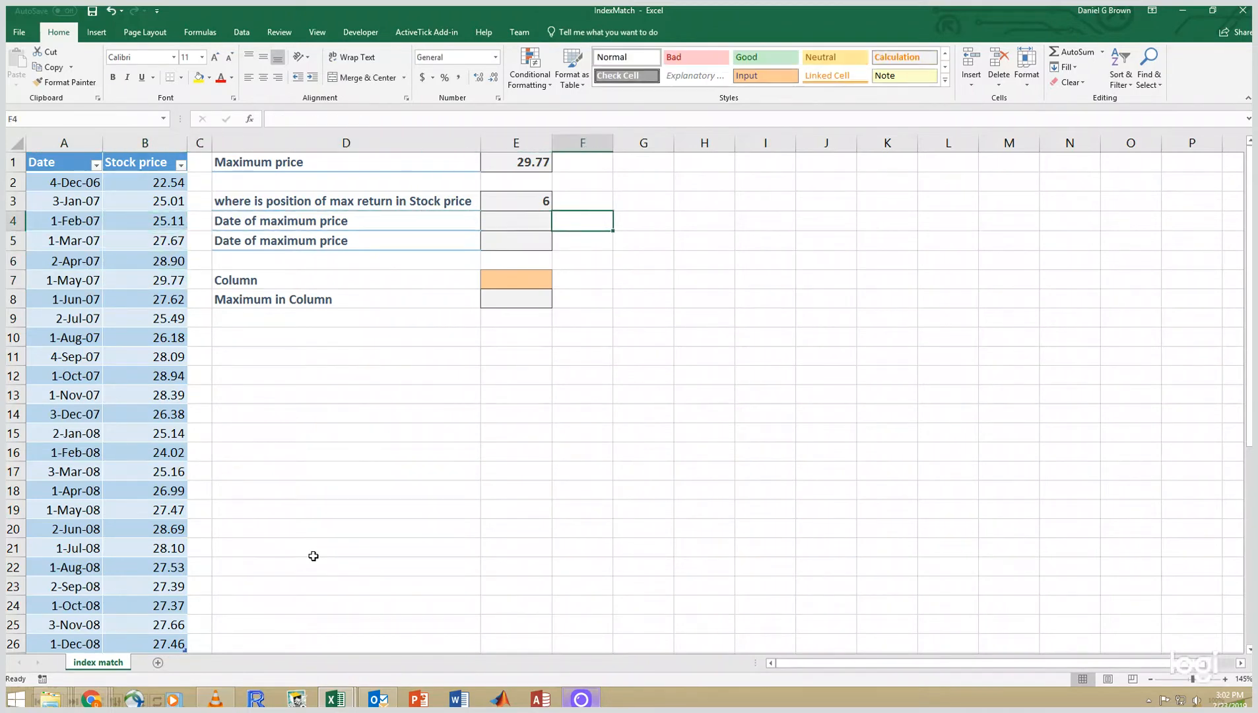
pyautogui.press('Left')
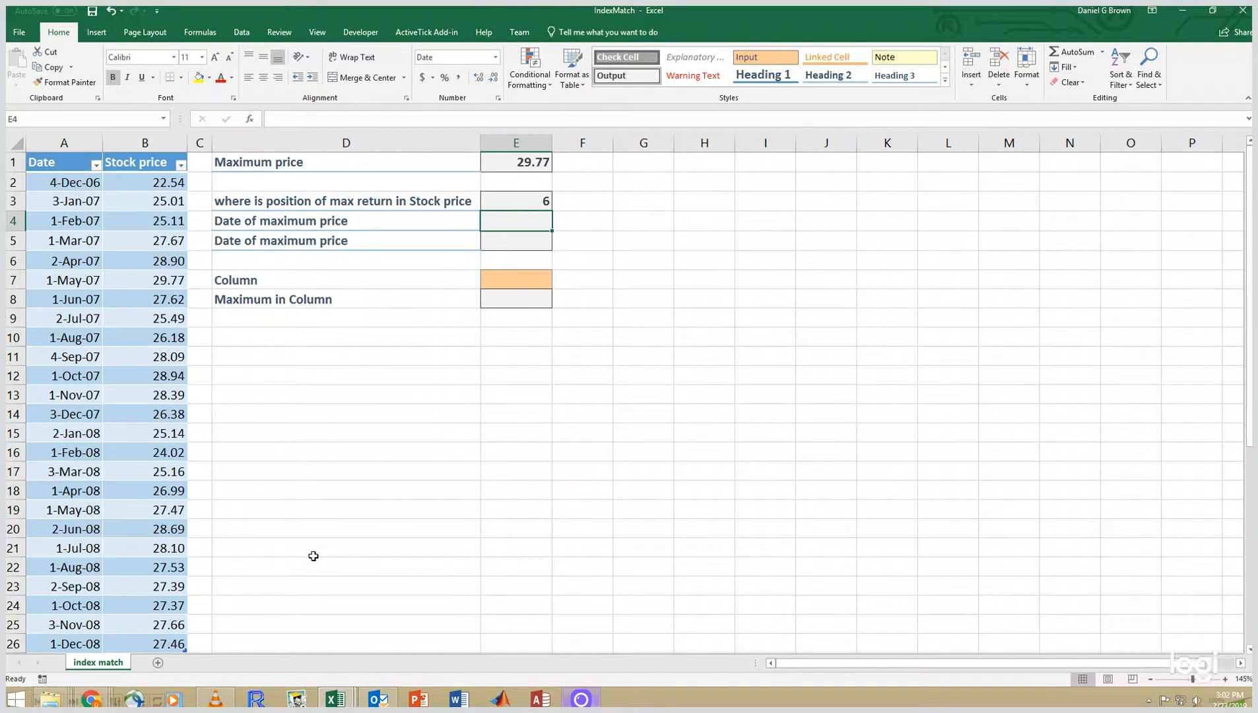
# - Enter =INDEX(SampleData,E3,1) in E4 to return the date of the maximum price
pyautogui.write('=')
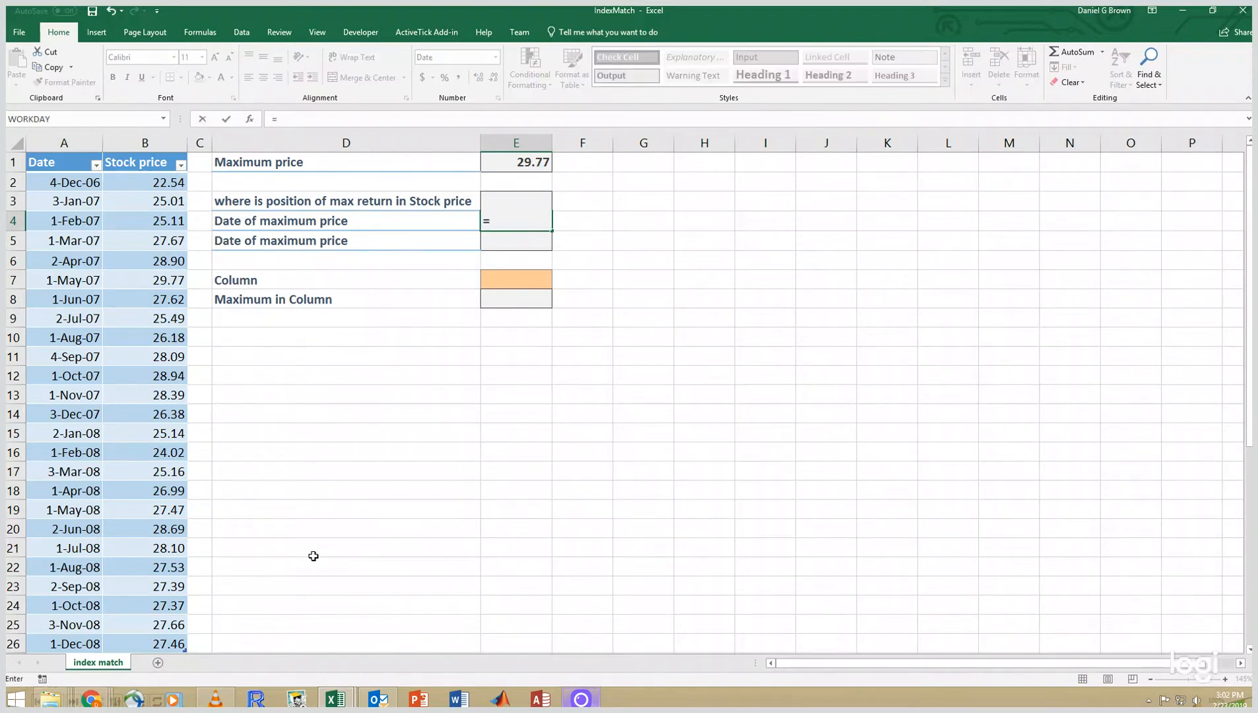
pyautogui.write('index(')
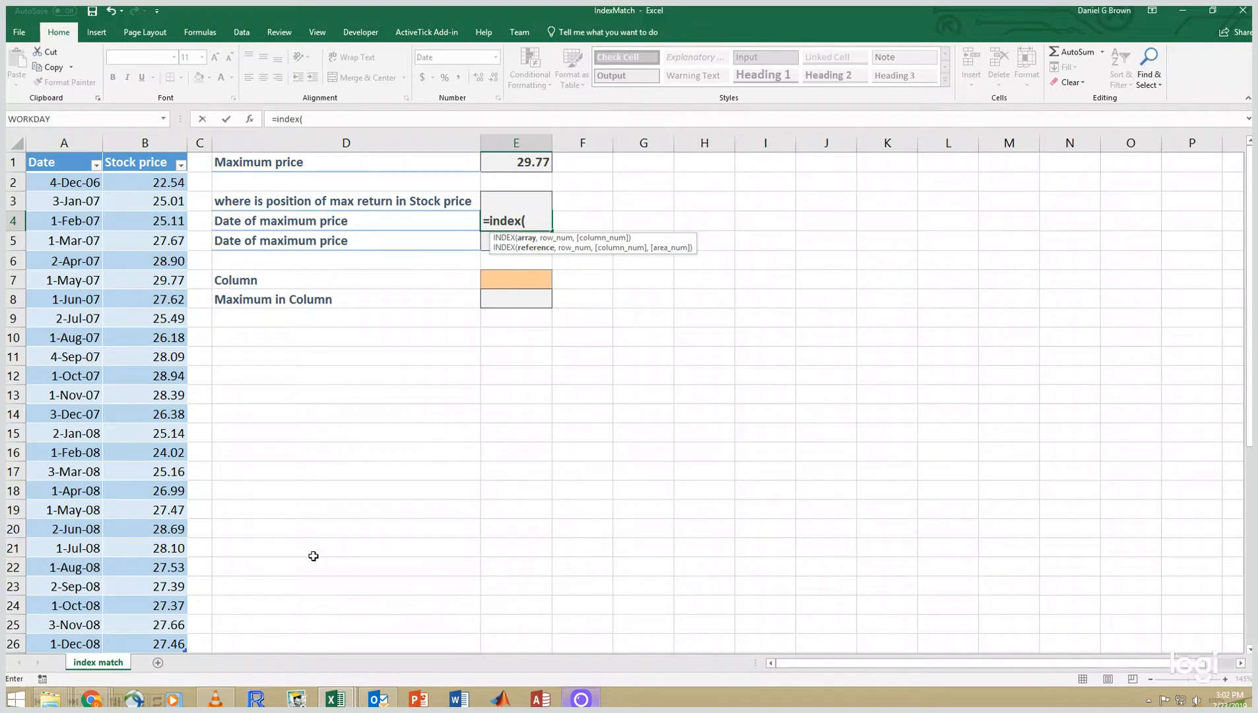
pyautogui.write('SampleData')
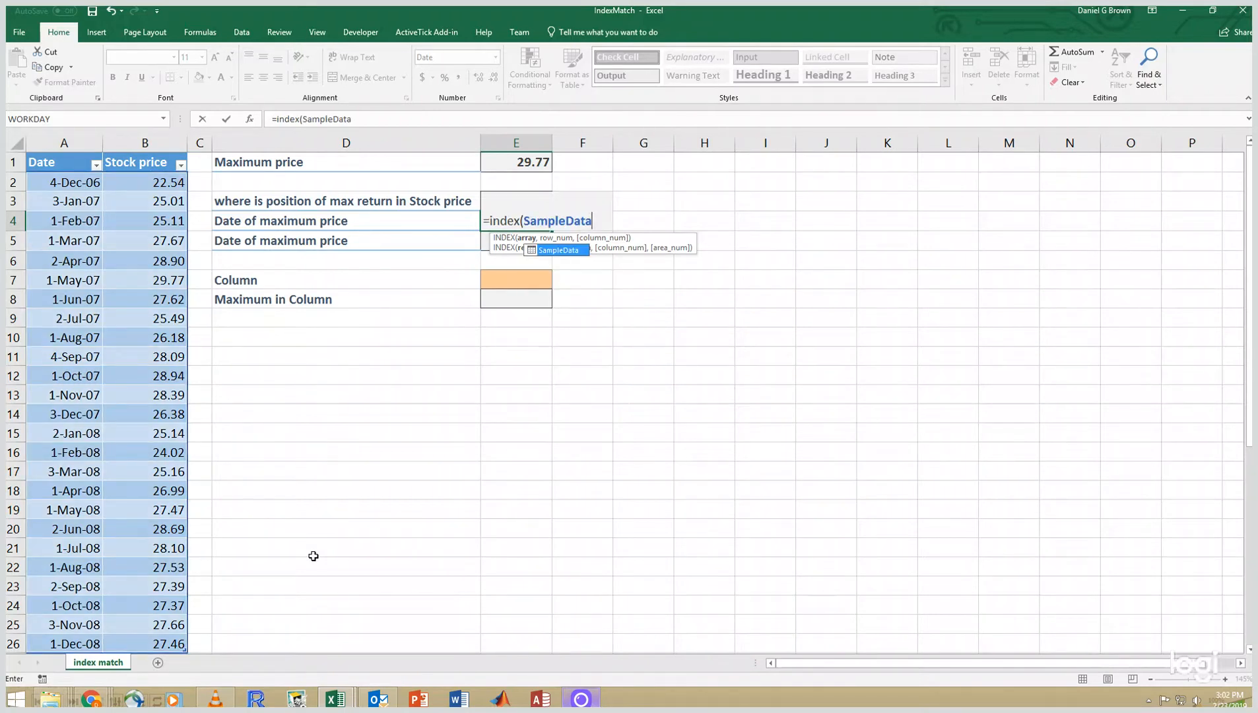
pyautogui.write(',')
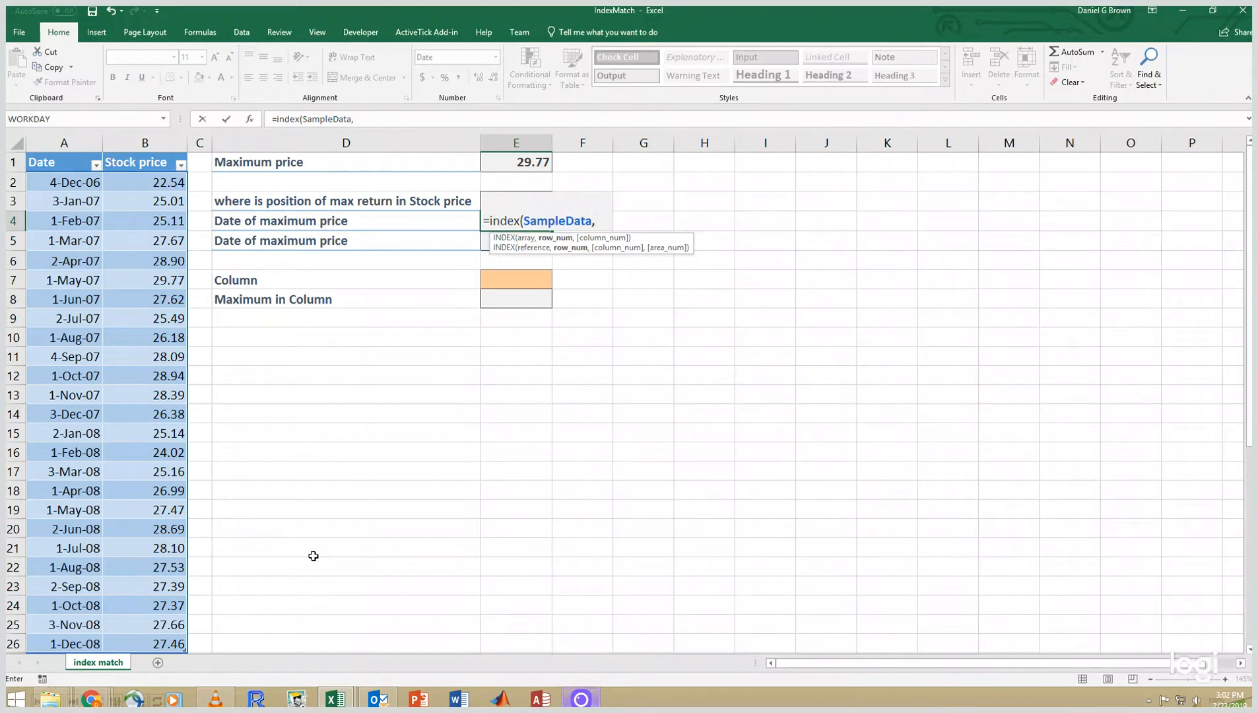
pyautogui.press('Up')
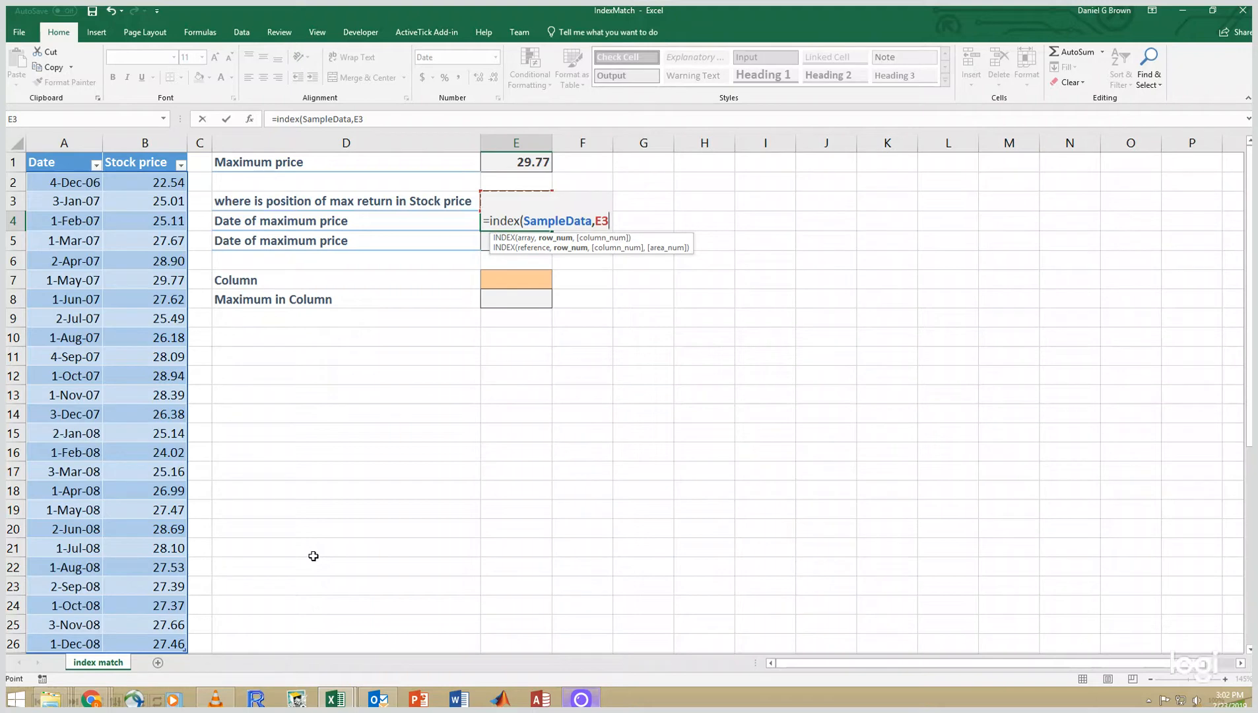
pyautogui.write(',')
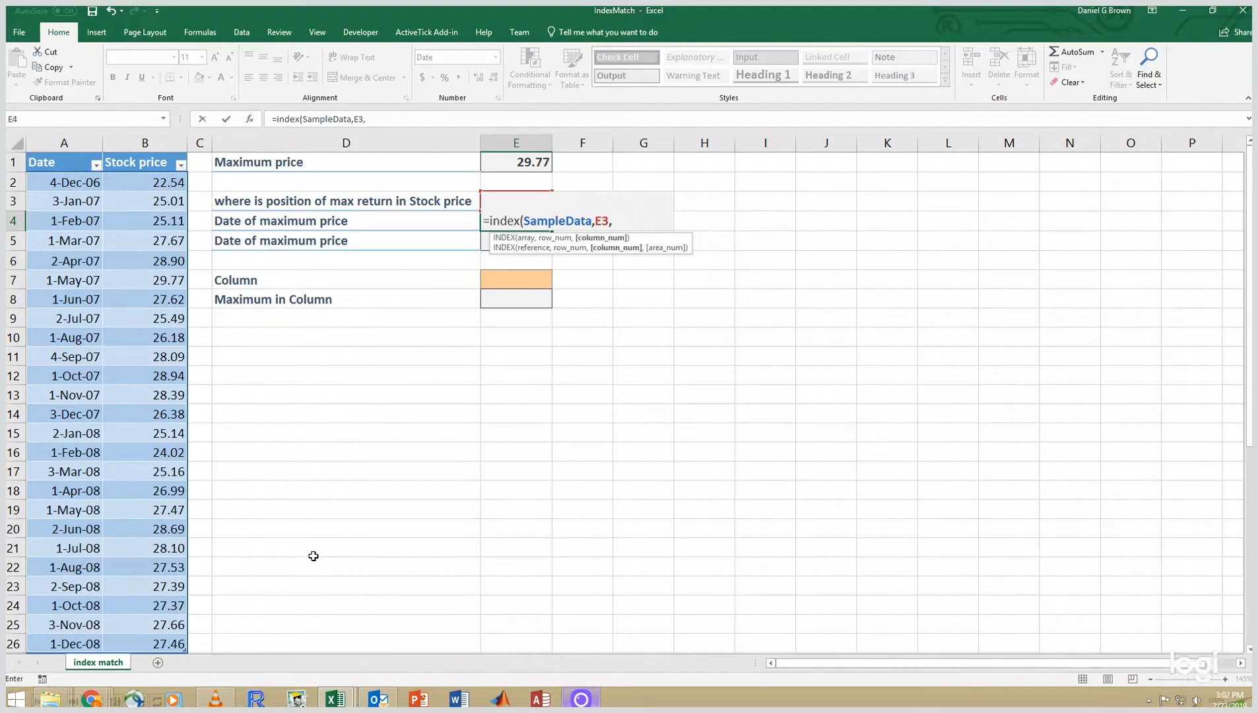
pyautogui.write('1)')
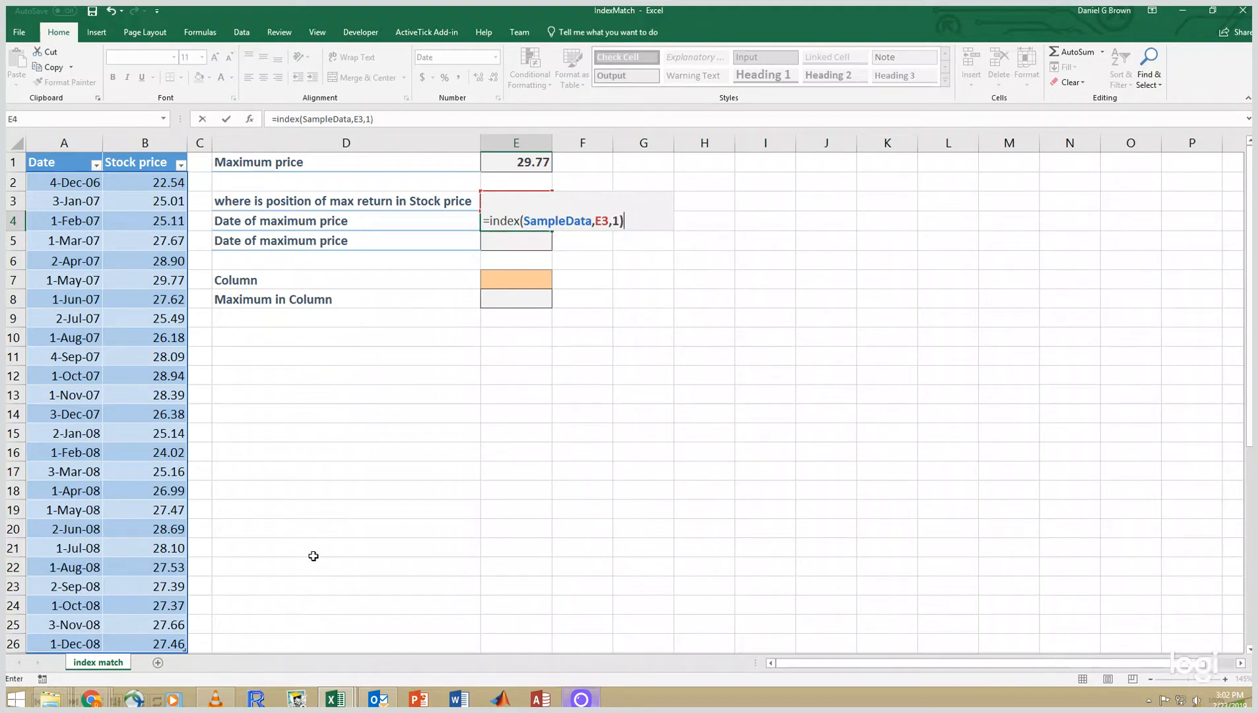
pyautogui.press('Return')
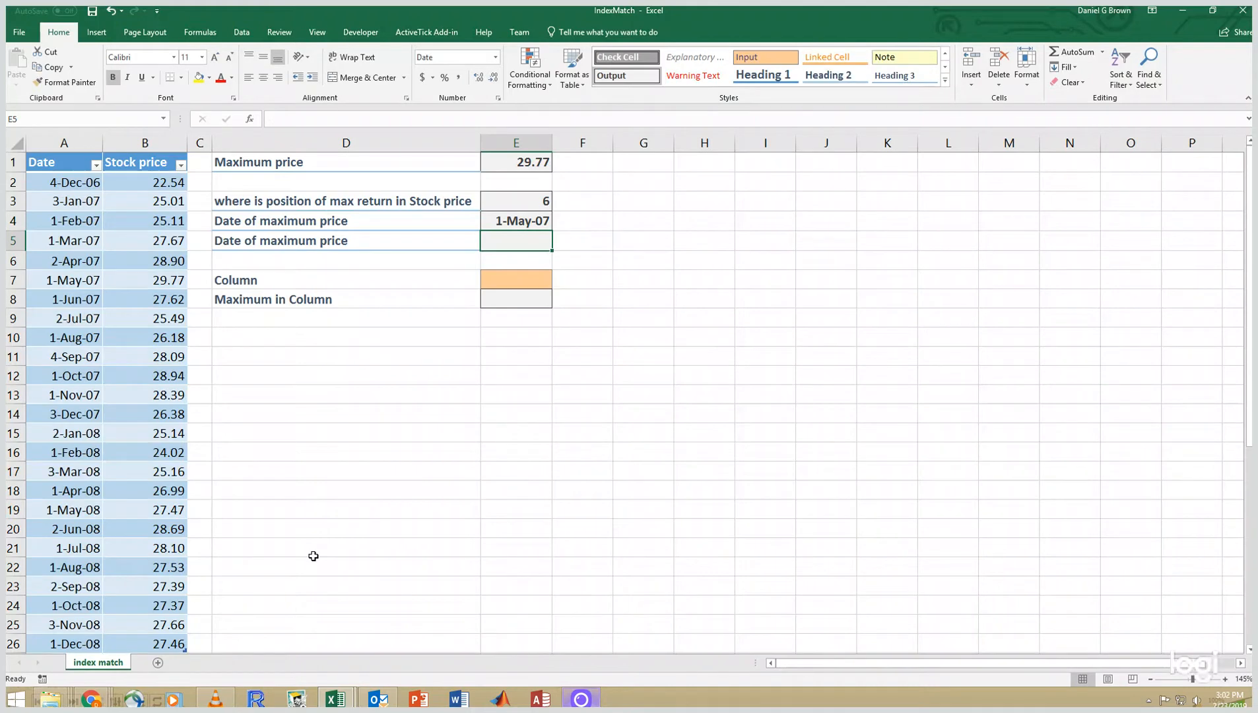
# - Re-enter E4 as =INDEX(SampleData[Date],E3) to return the date of the maximum price from the Date column
pyautogui.press('Up')
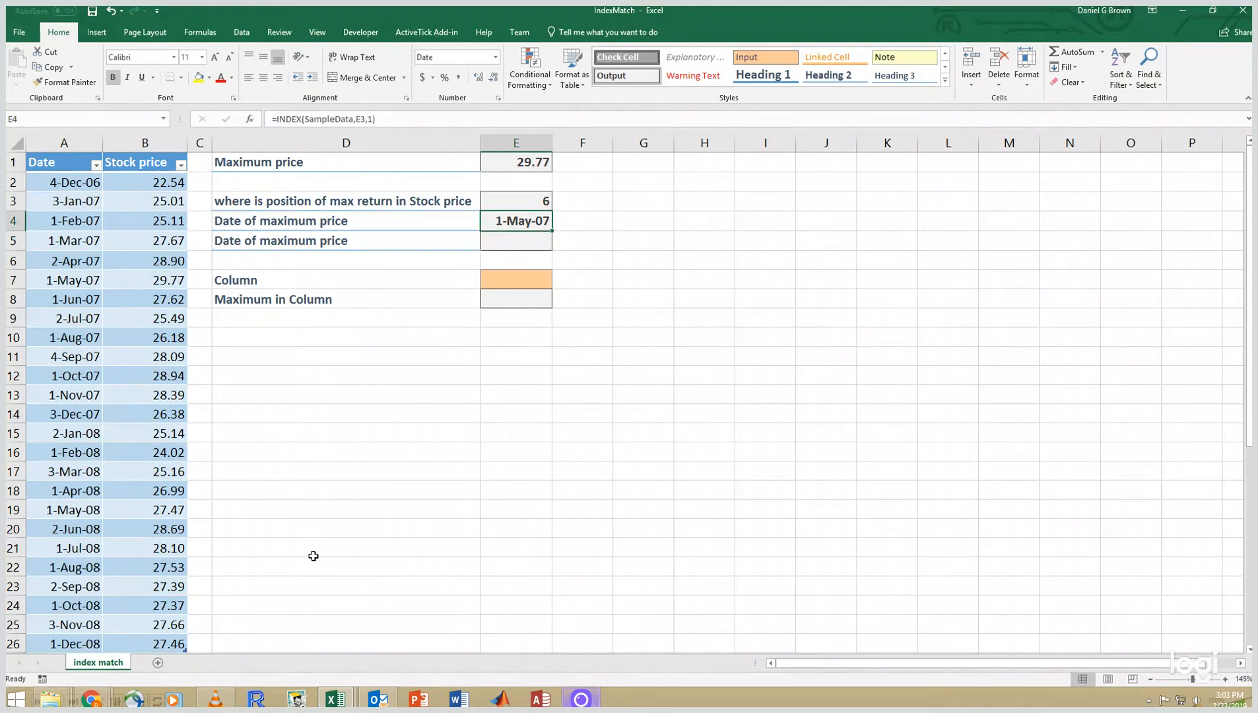
pyautogui.write('=inde')
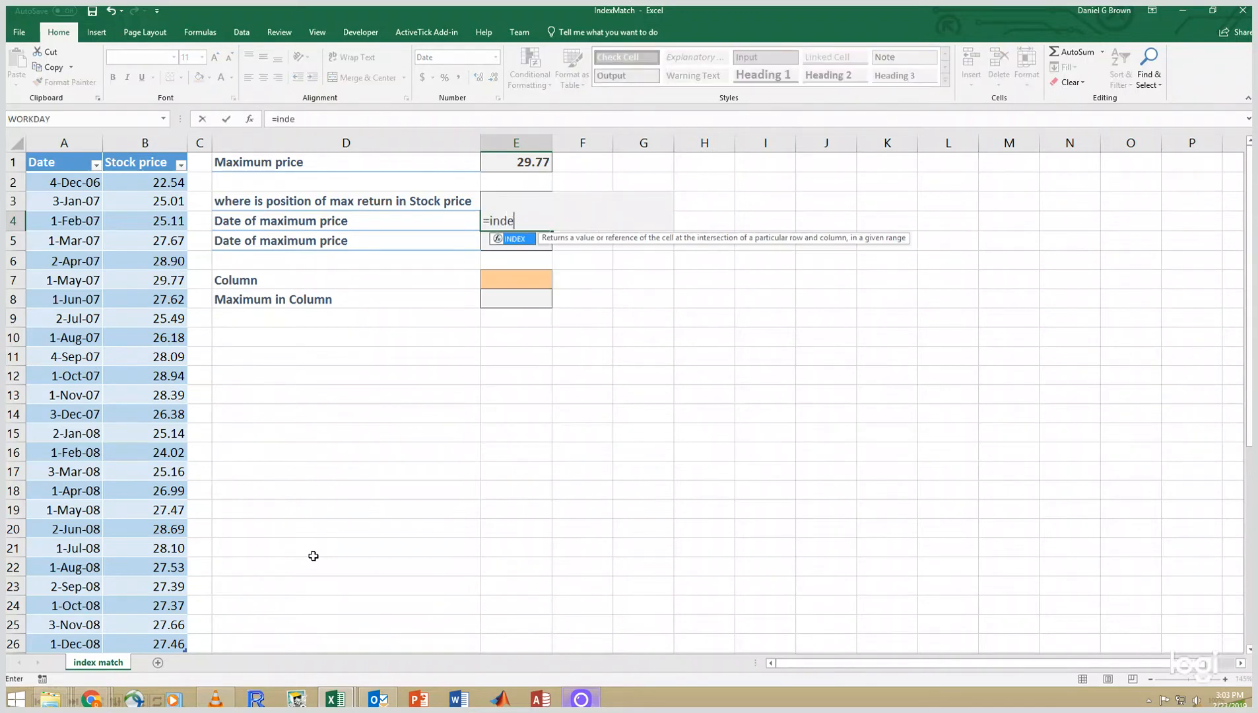
pyautogui.write('x(')
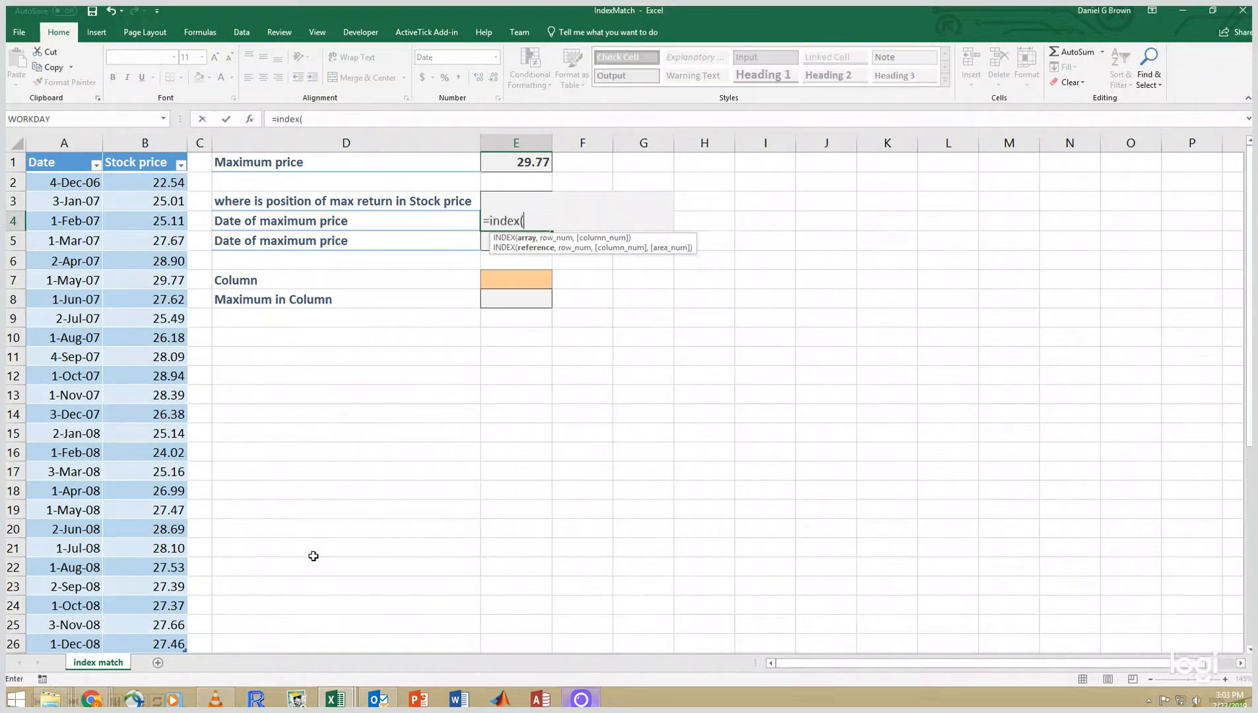
pyautogui.write('SampleData')
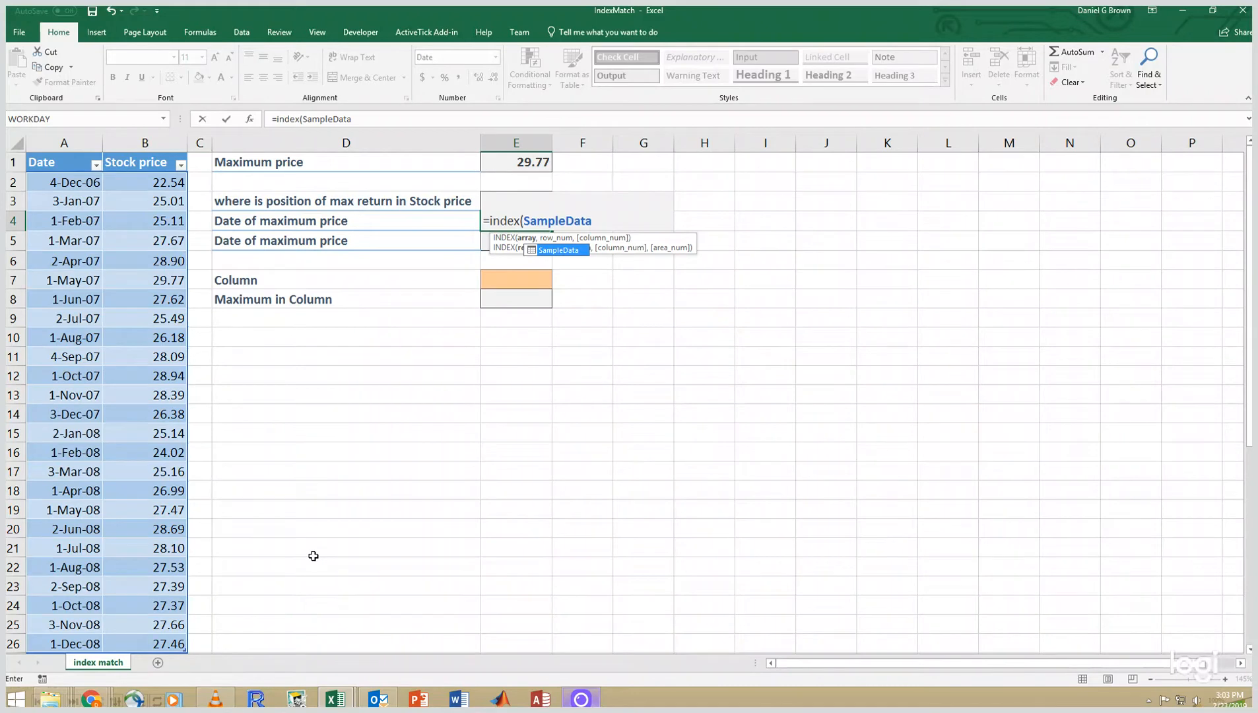
pyautogui.write('[')
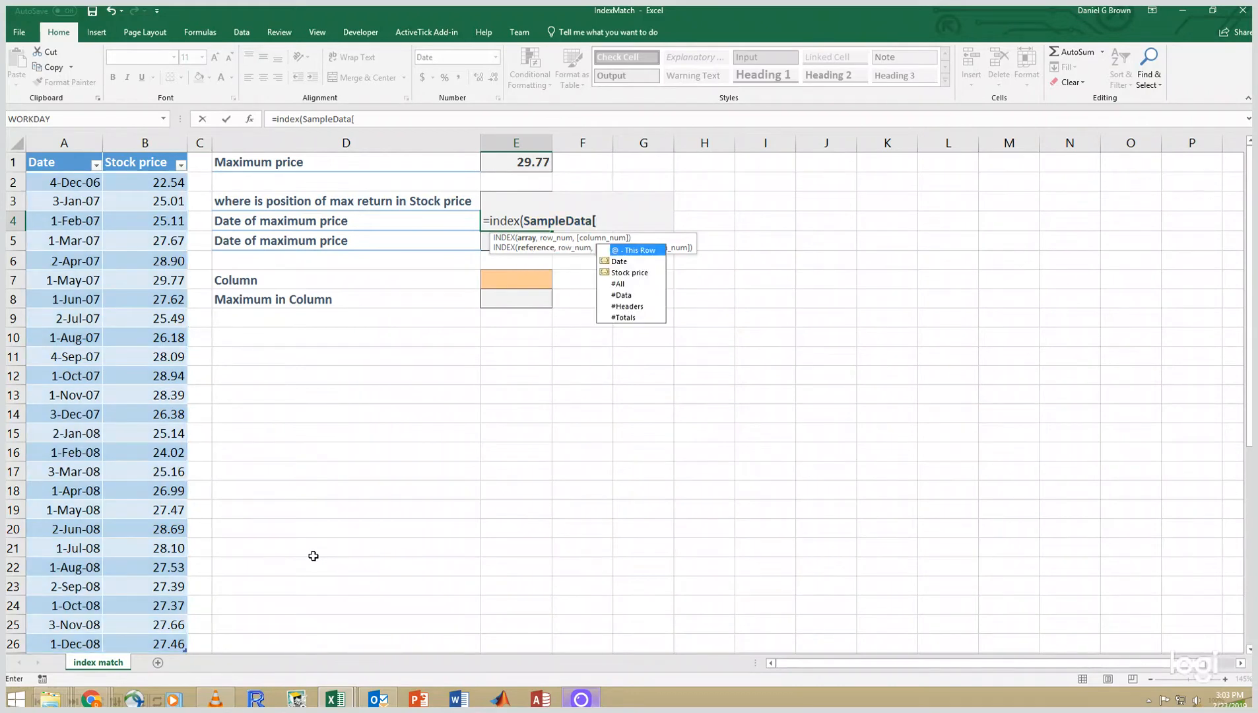
pyautogui.write('Date[')
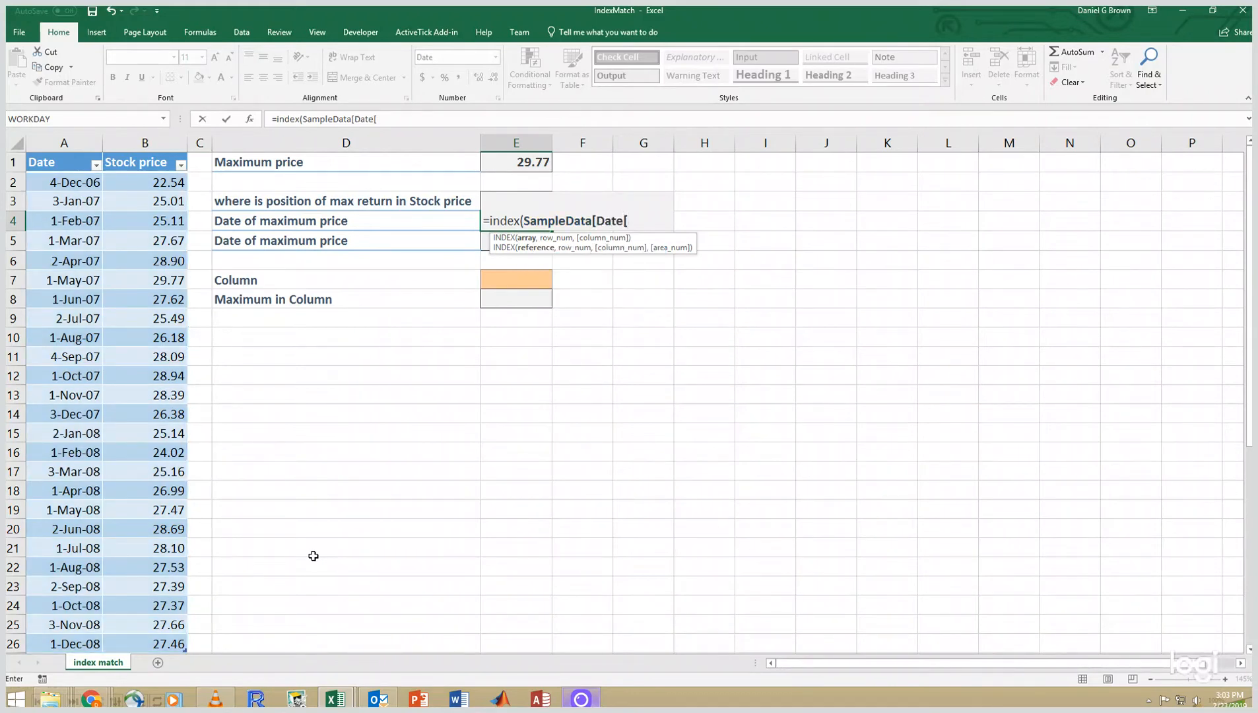
pyautogui.press('BackSpace')
pyautogui.write('],')
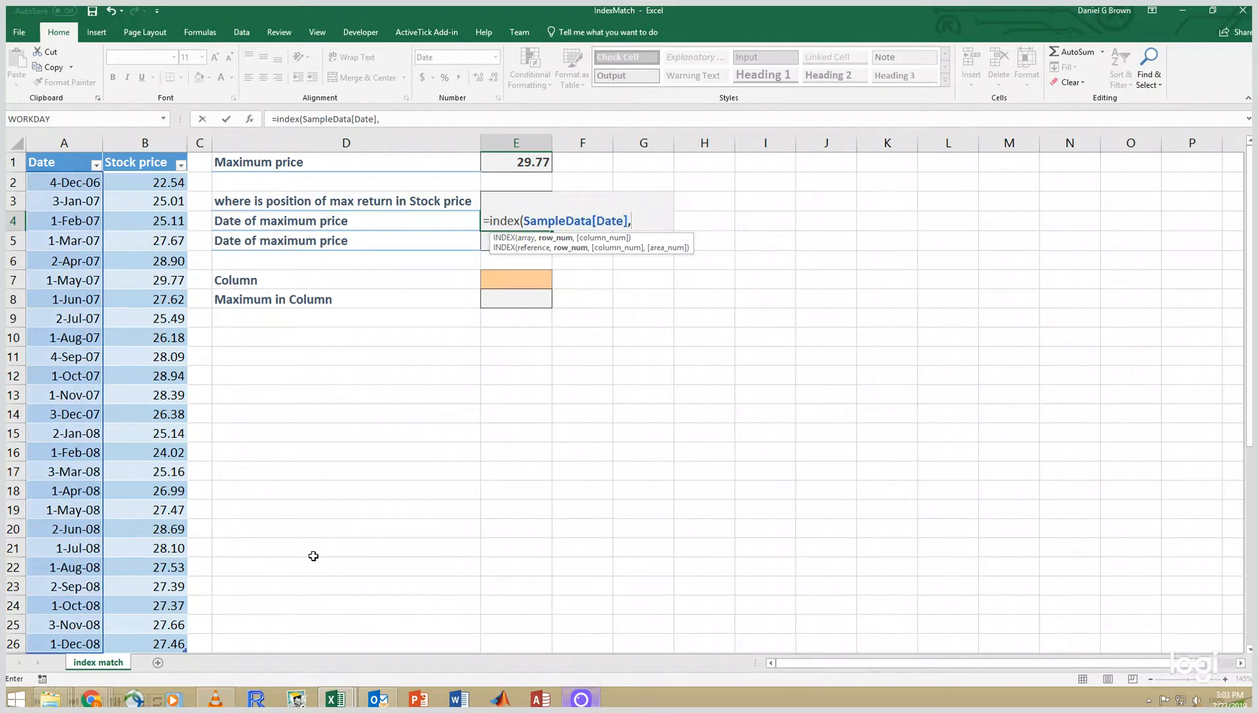
pyautogui.press('Up')
pyautogui.write(')')
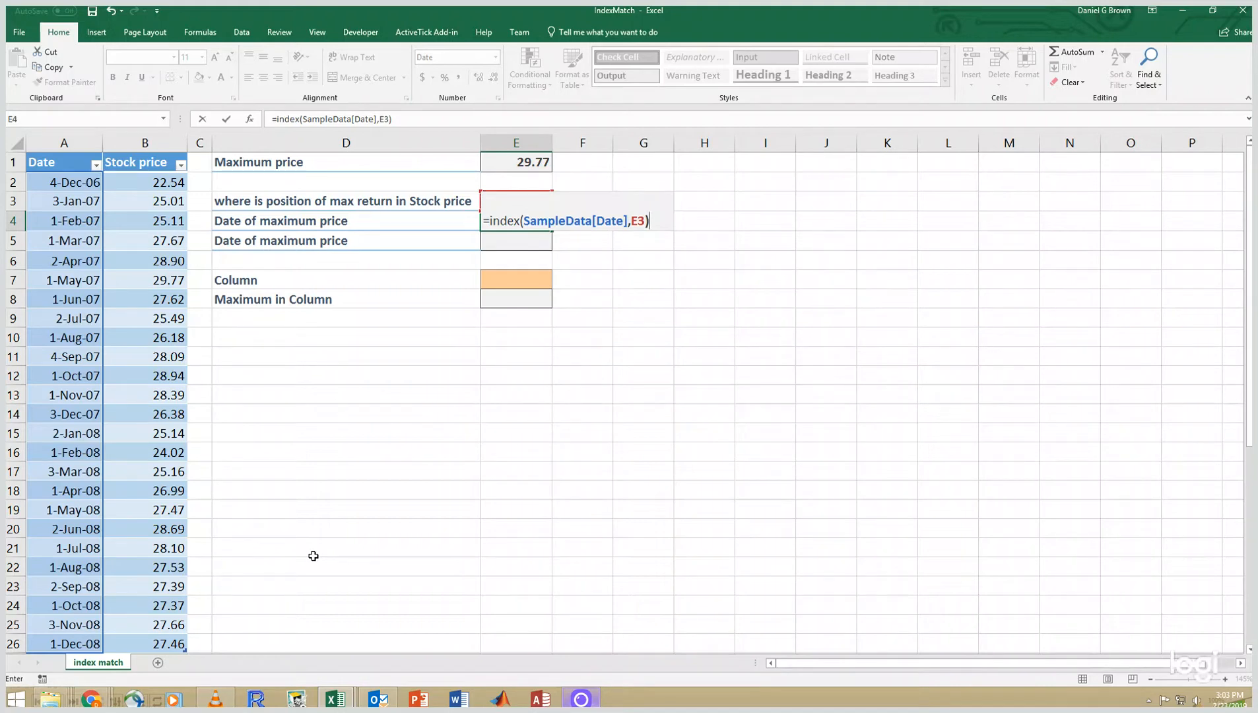
pyautogui.press('Return')
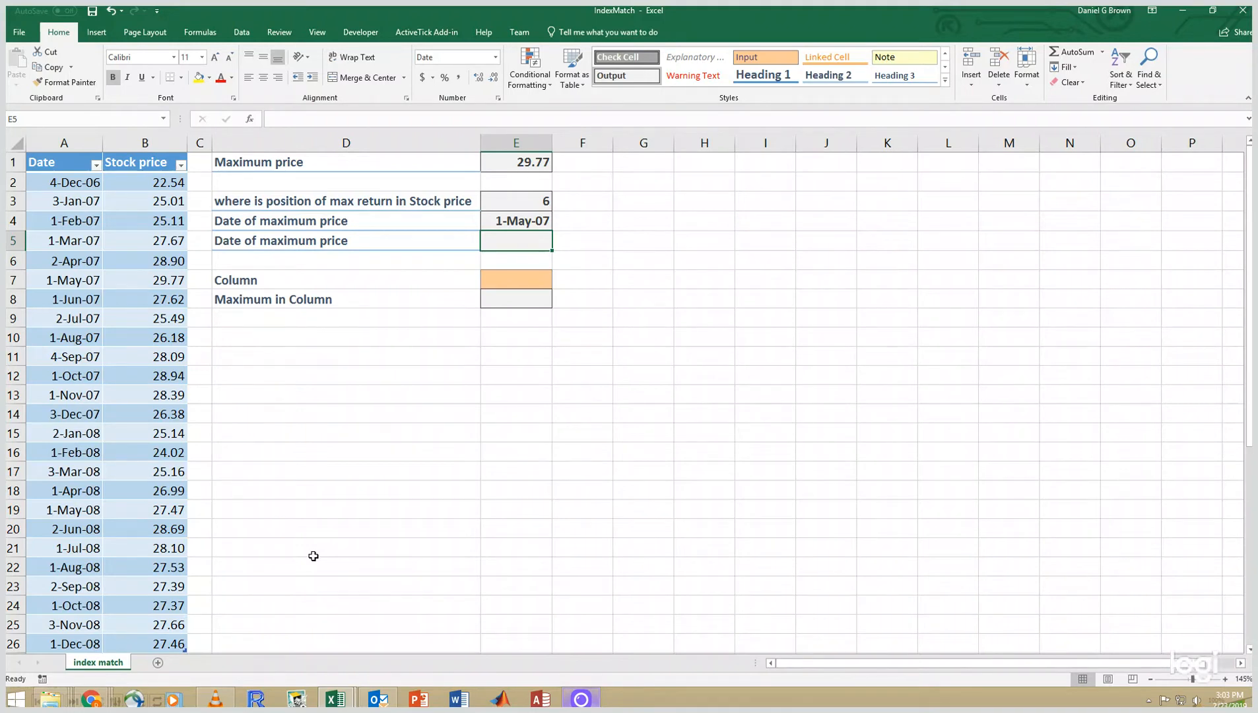
# - Enter =INDEX(SampleData[date],MATCH(E1,SampleData[Stock price],0)) in E5 to get the date in a single formula
pyautogui.write('=index(')
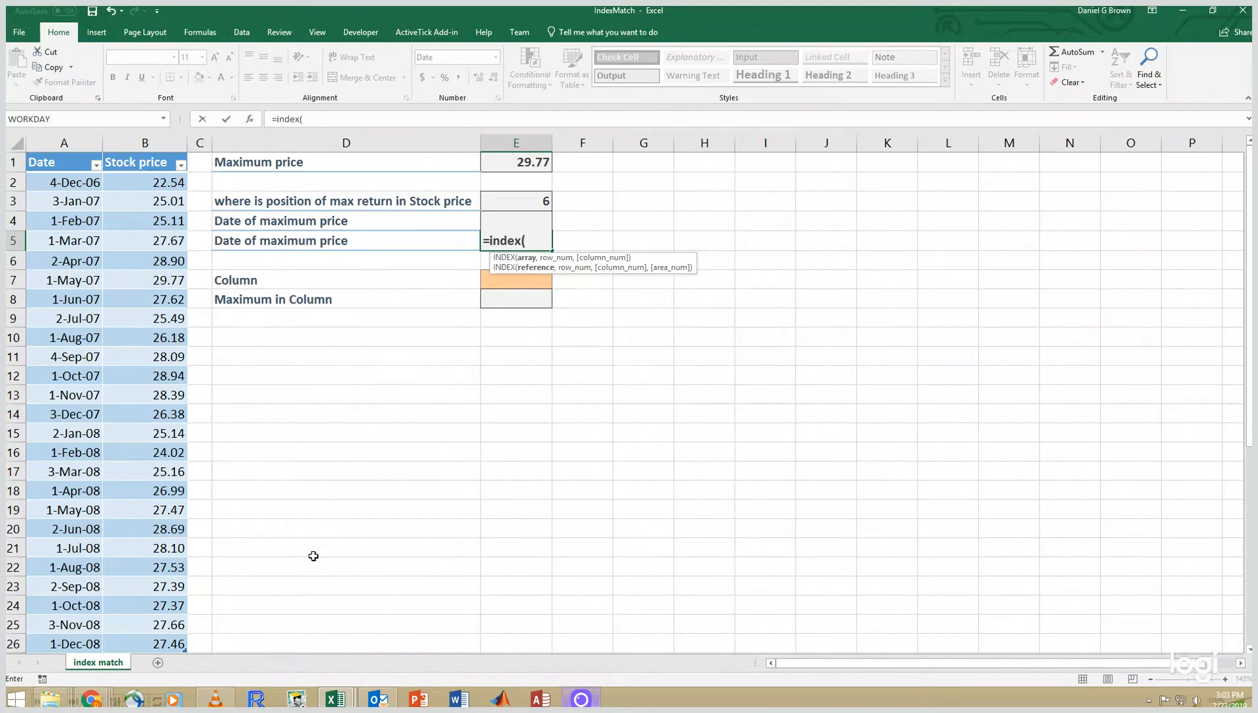
pyautogui.write('sam')
pyautogui.press('Tab')
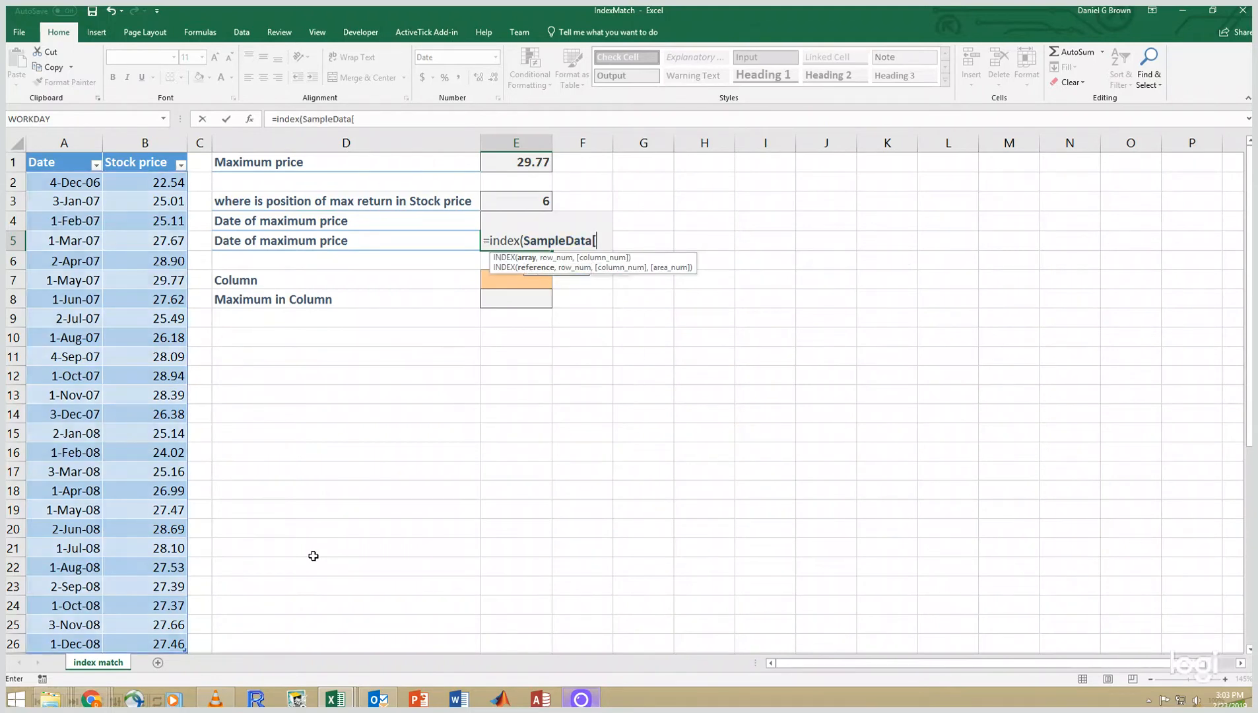
pyautogui.write('[date]')
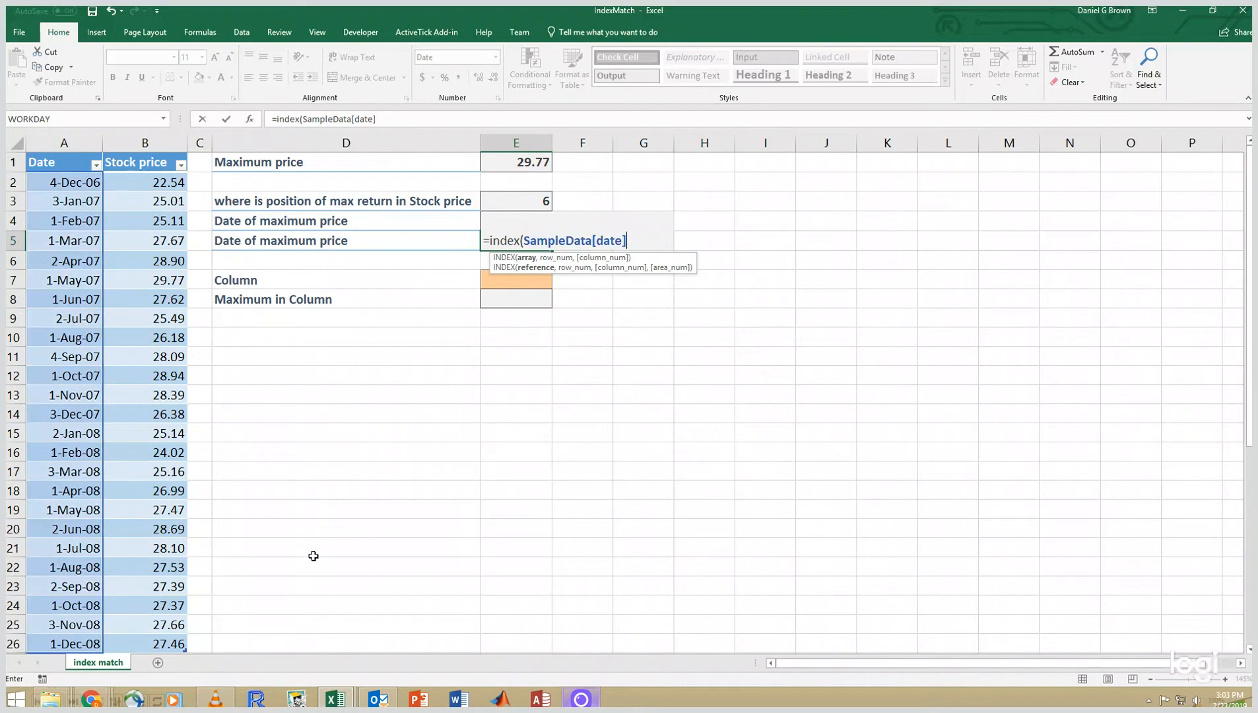
pyautogui.write(',')
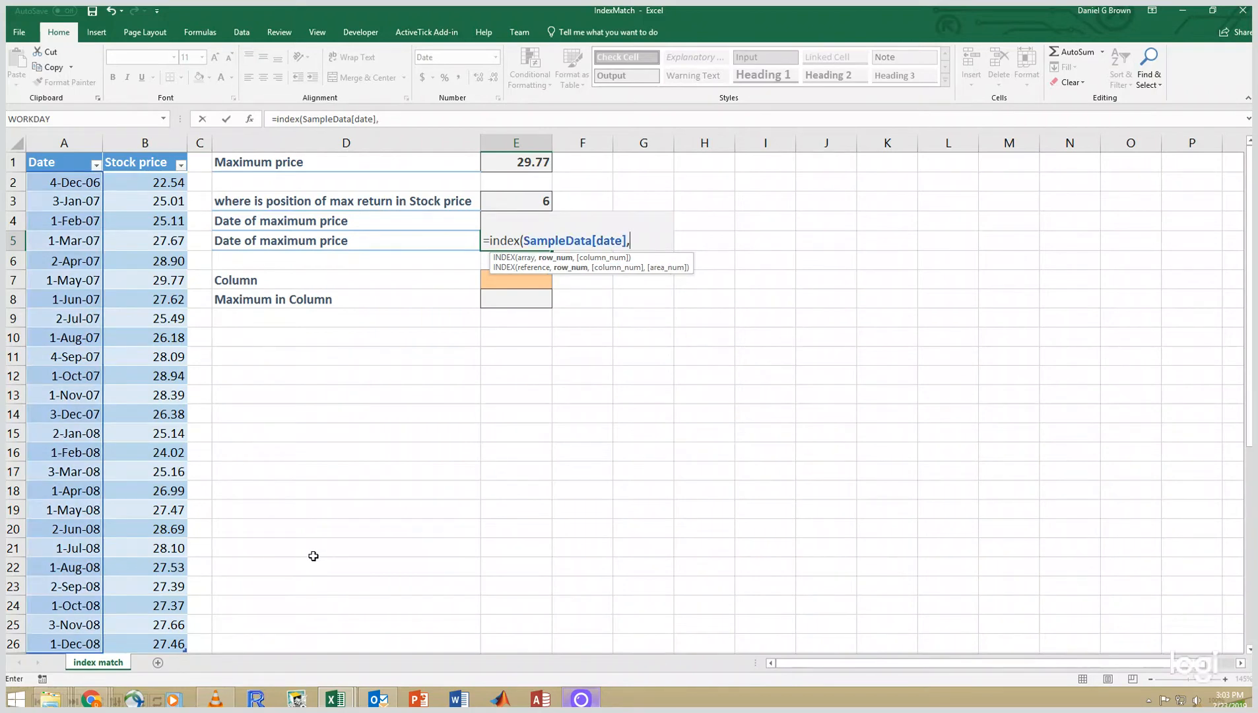
pyautogui.write('match(')
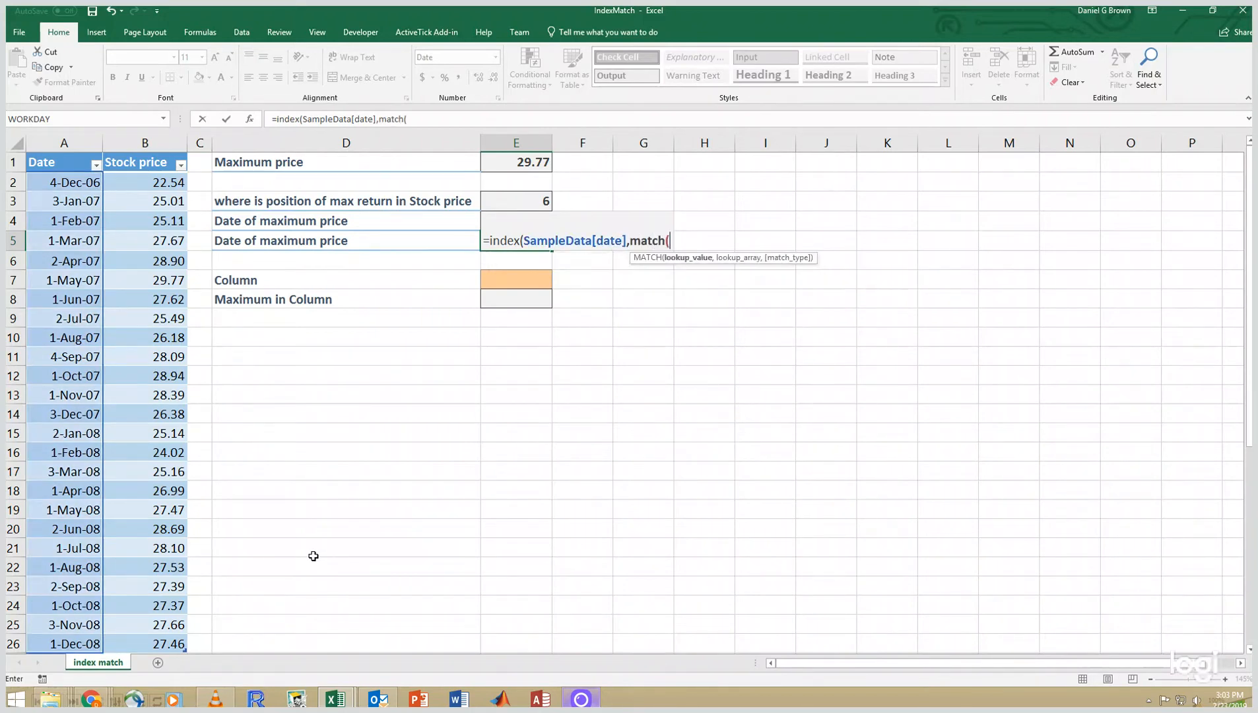
pyautogui.press('Up')
pyautogui.press('Up')
pyautogui.press('Up')
pyautogui.press('Up')
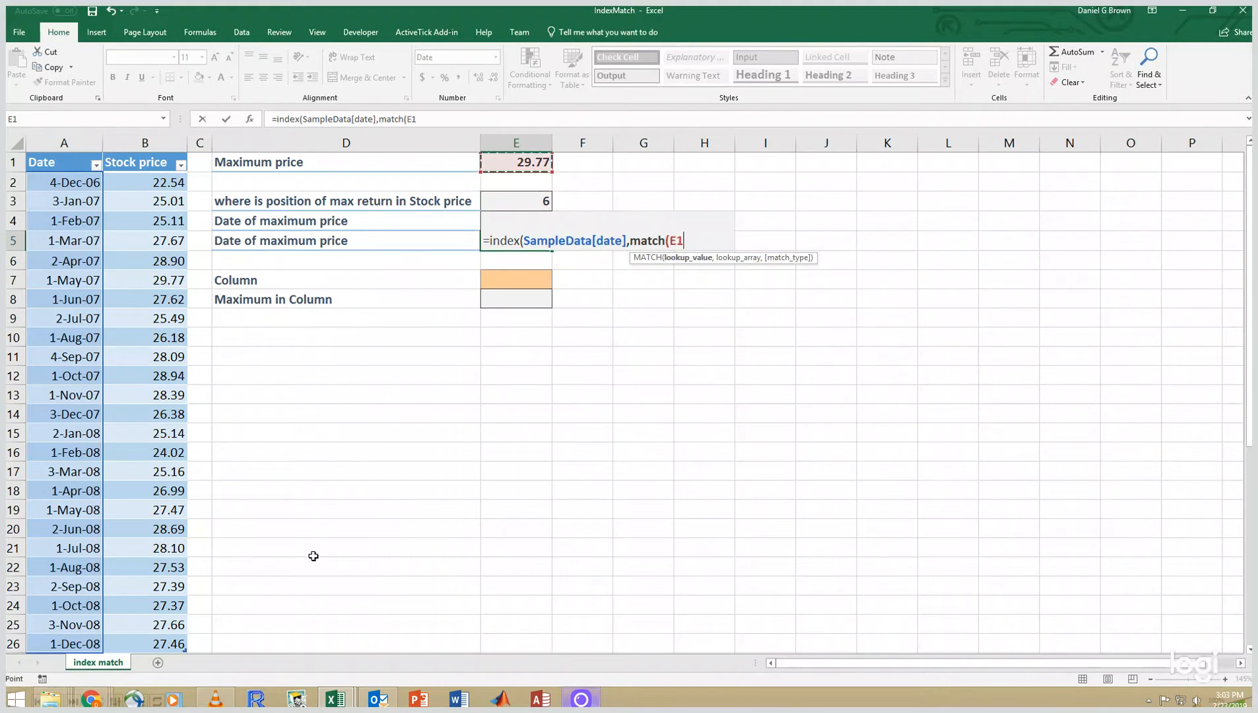
pyautogui.write(',')
pyautogui.write('sam')
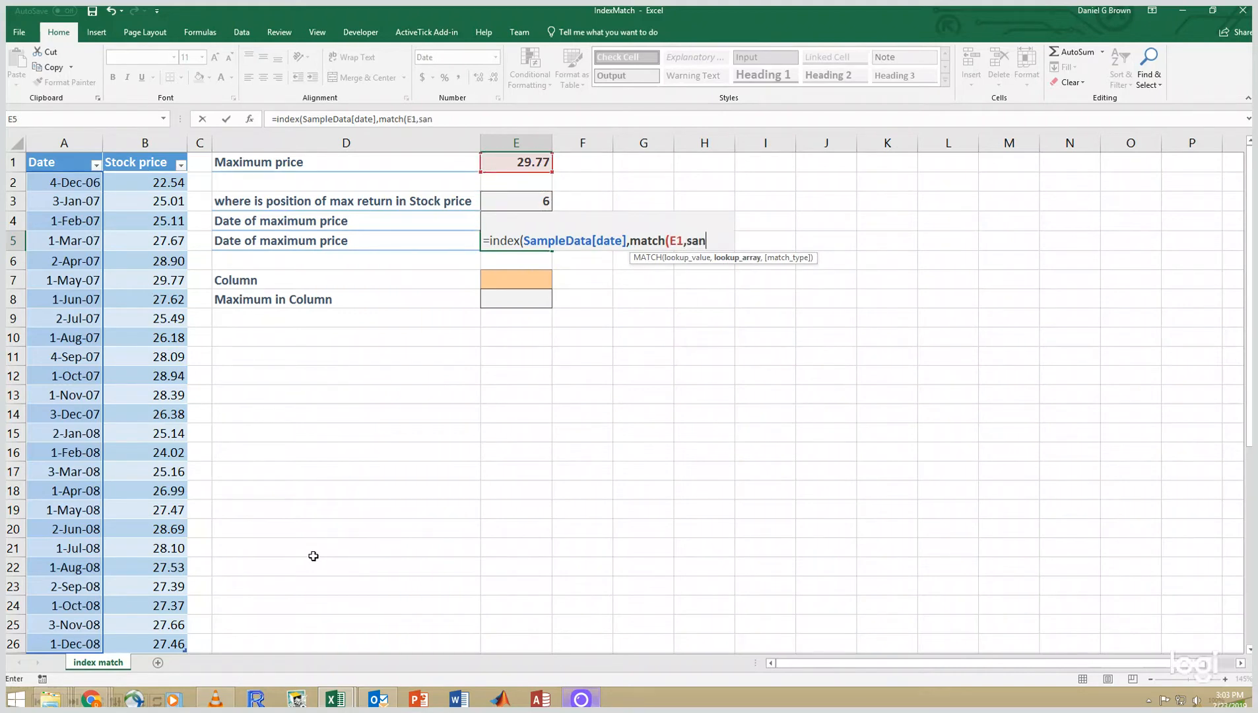
pyautogui.press('Tab')
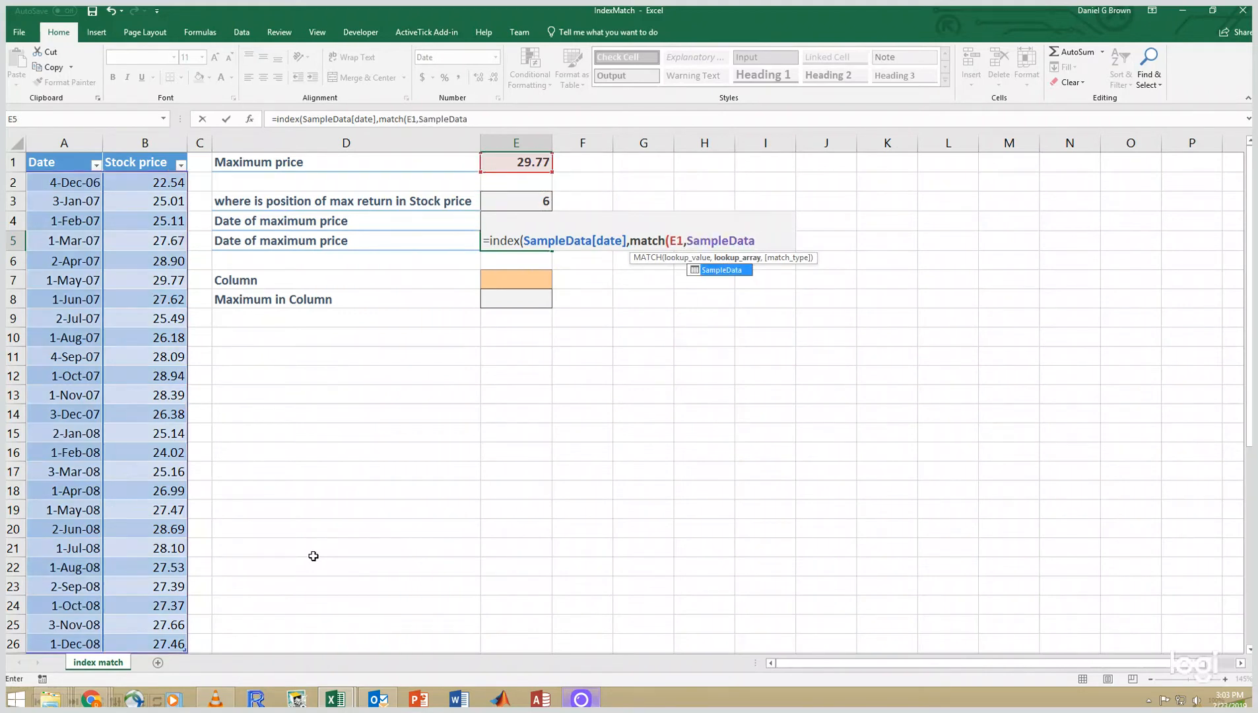
pyautogui.write('[s')
pyautogui.press('Tab')
pyautogui.write(']')
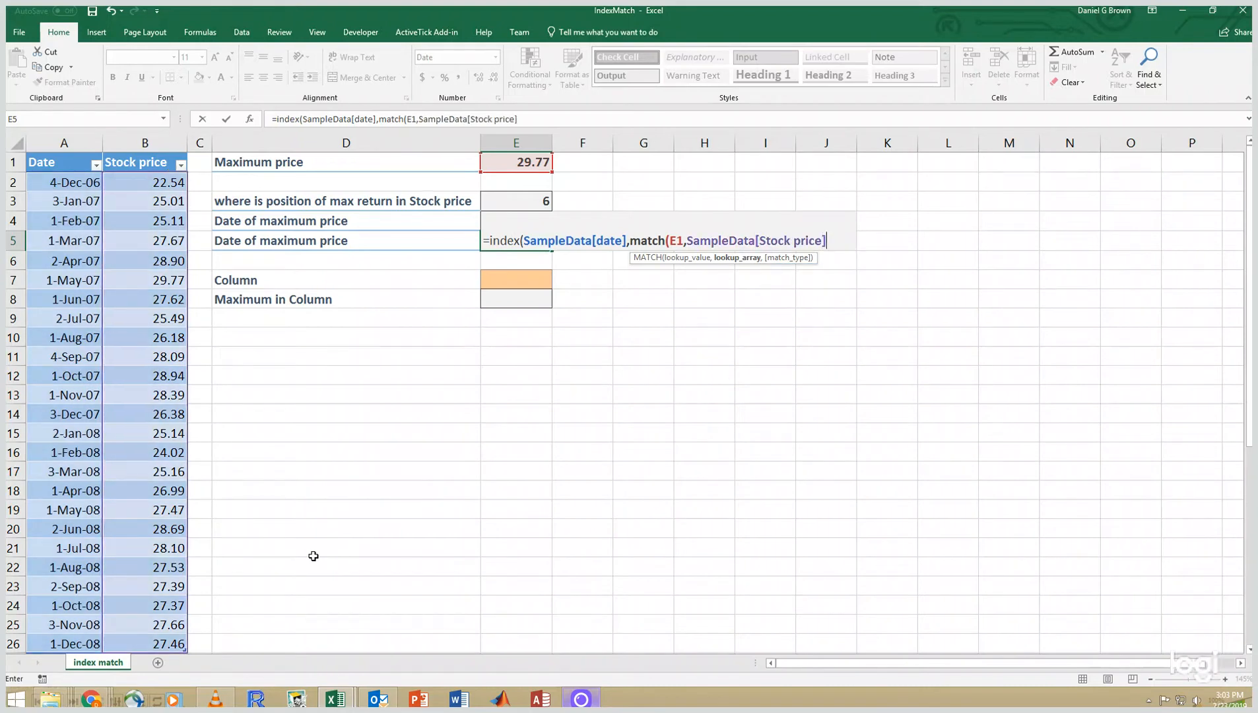
pyautogui.write(',')
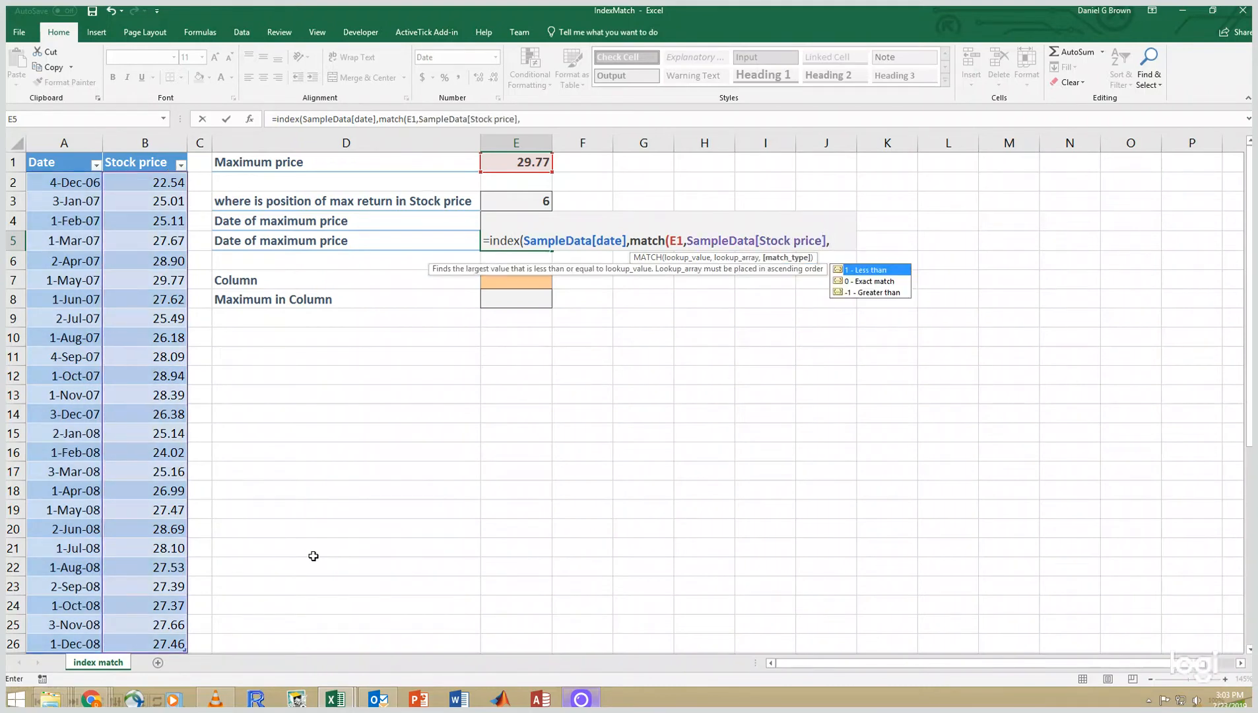
pyautogui.write('0)')
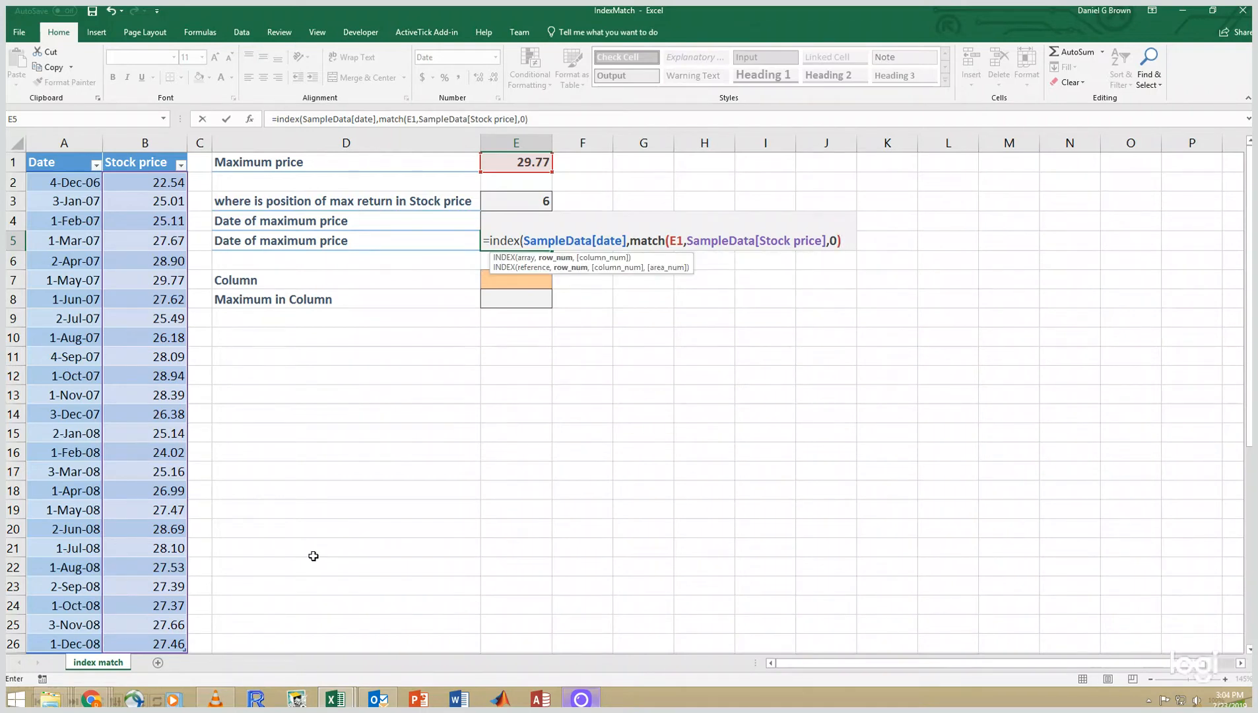
pyautogui.write(')')
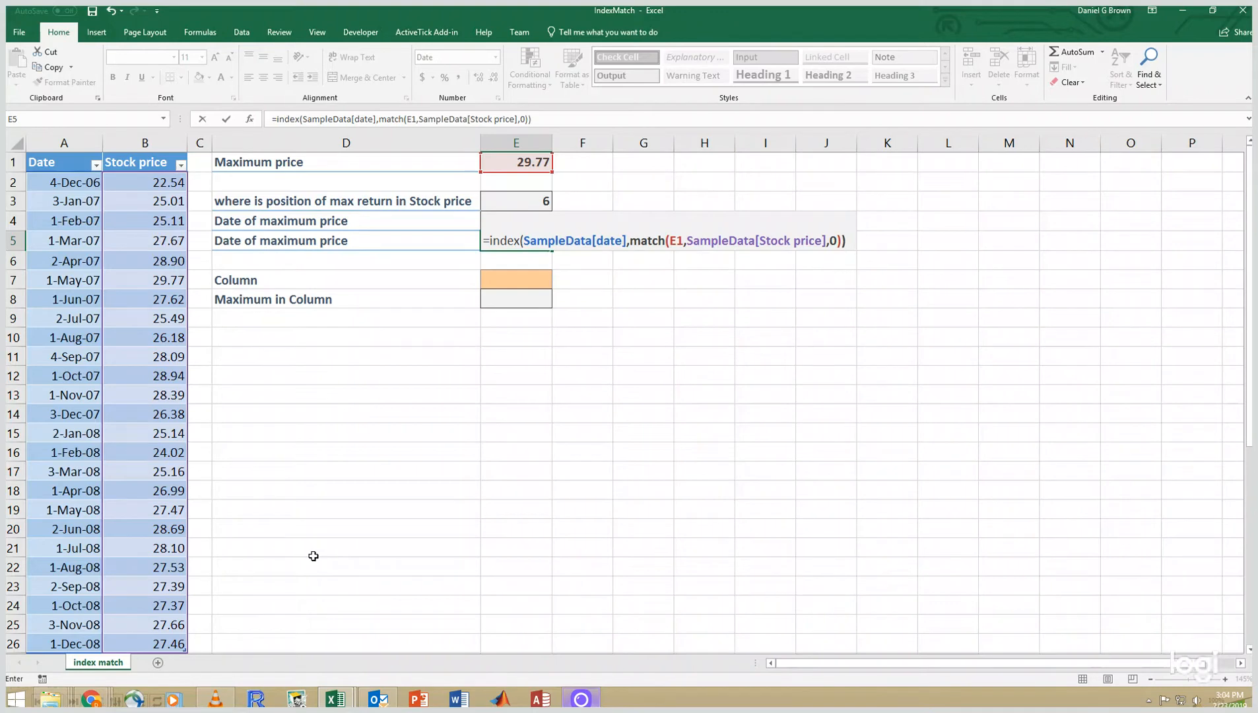
pyautogui.press('Return')
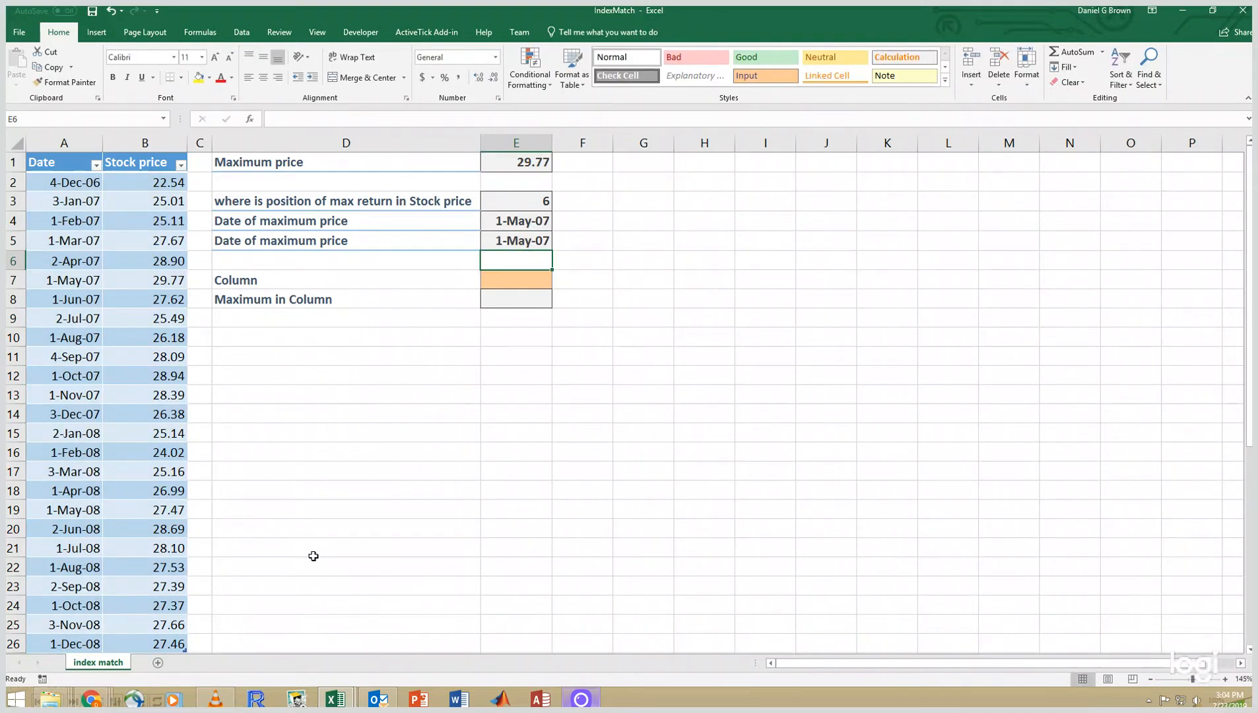
# - Review the MATCH formula in E3, then enter Stock price as the column name in E7
pyautogui.press('Up')
pyautogui.press('Up')
pyautogui.press('Up')
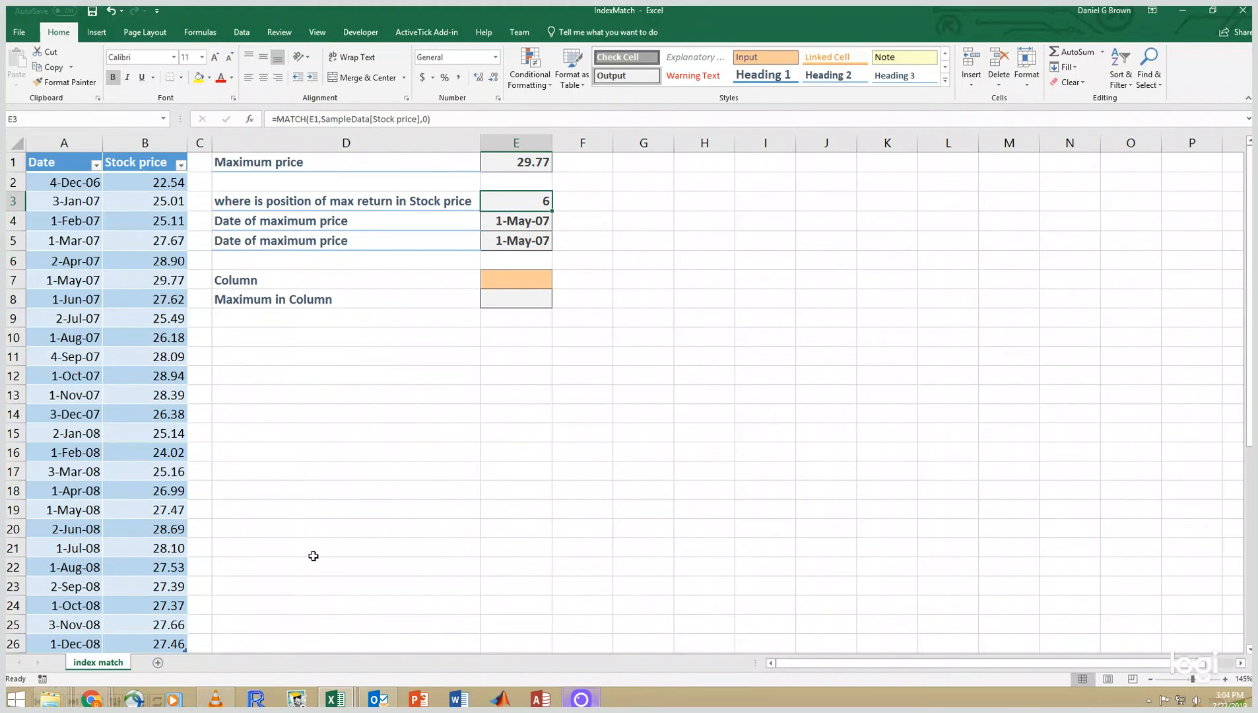
pyautogui.press('Down')
pyautogui.press('Down')
pyautogui.press('Down')
pyautogui.press('Down')
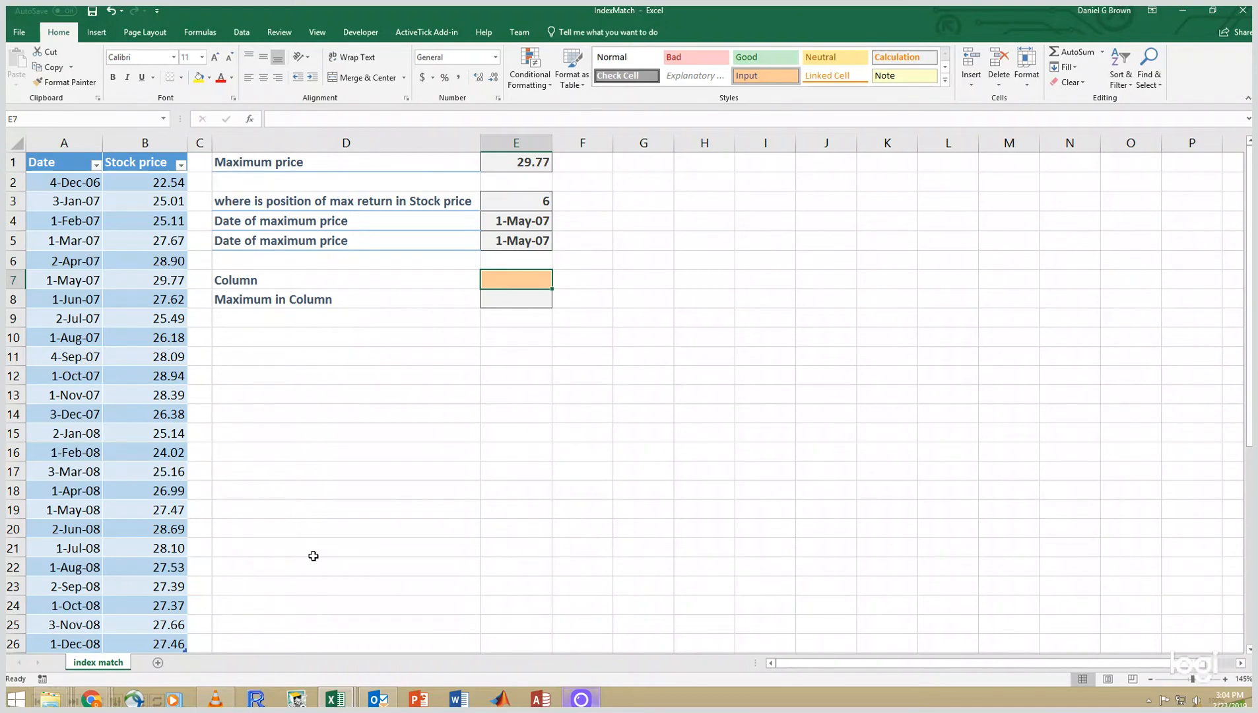
pyautogui.write('S')
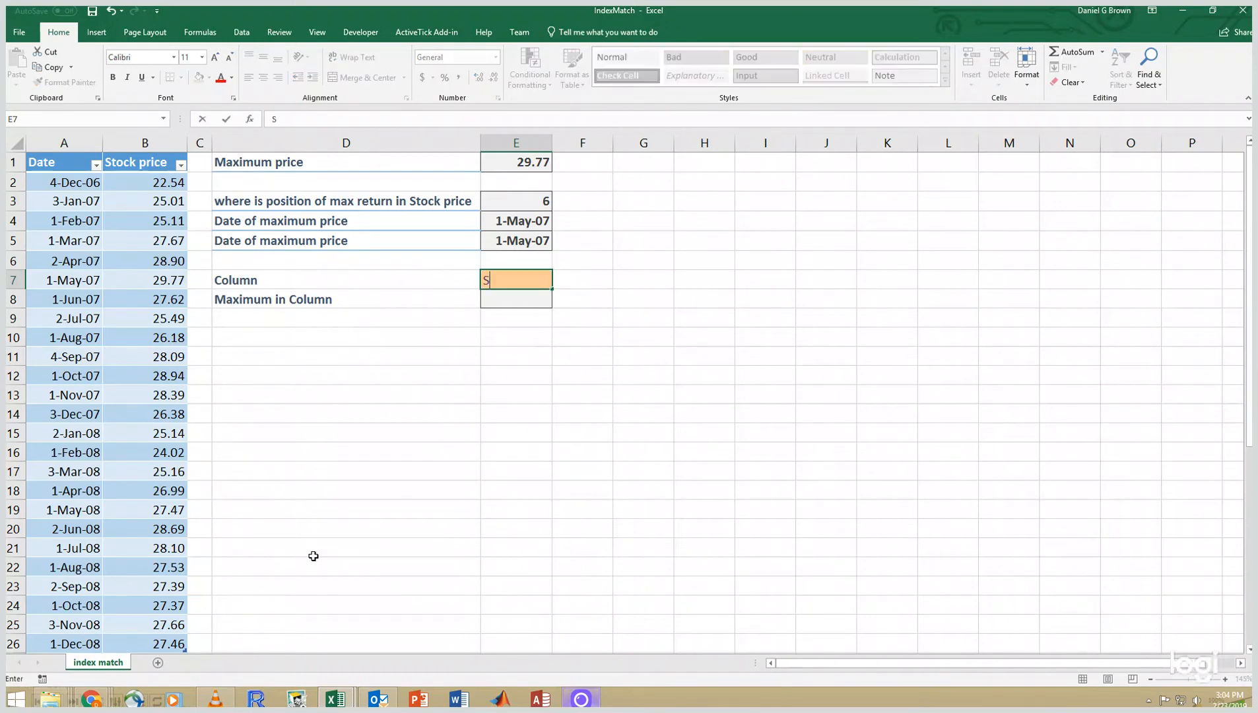
pyautogui.write('tock price')
pyautogui.press('Return')
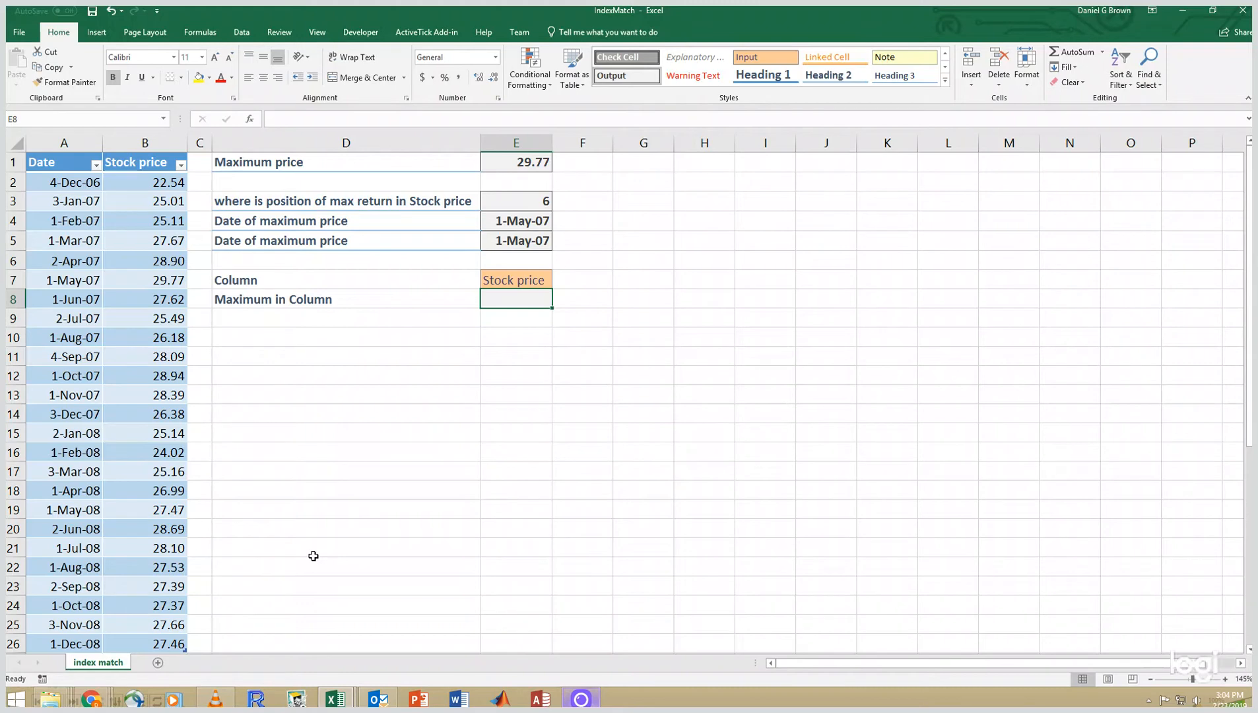
# - Change the column name in E7 to Date
pyautogui.press('Up')
pyautogui.write('Date')
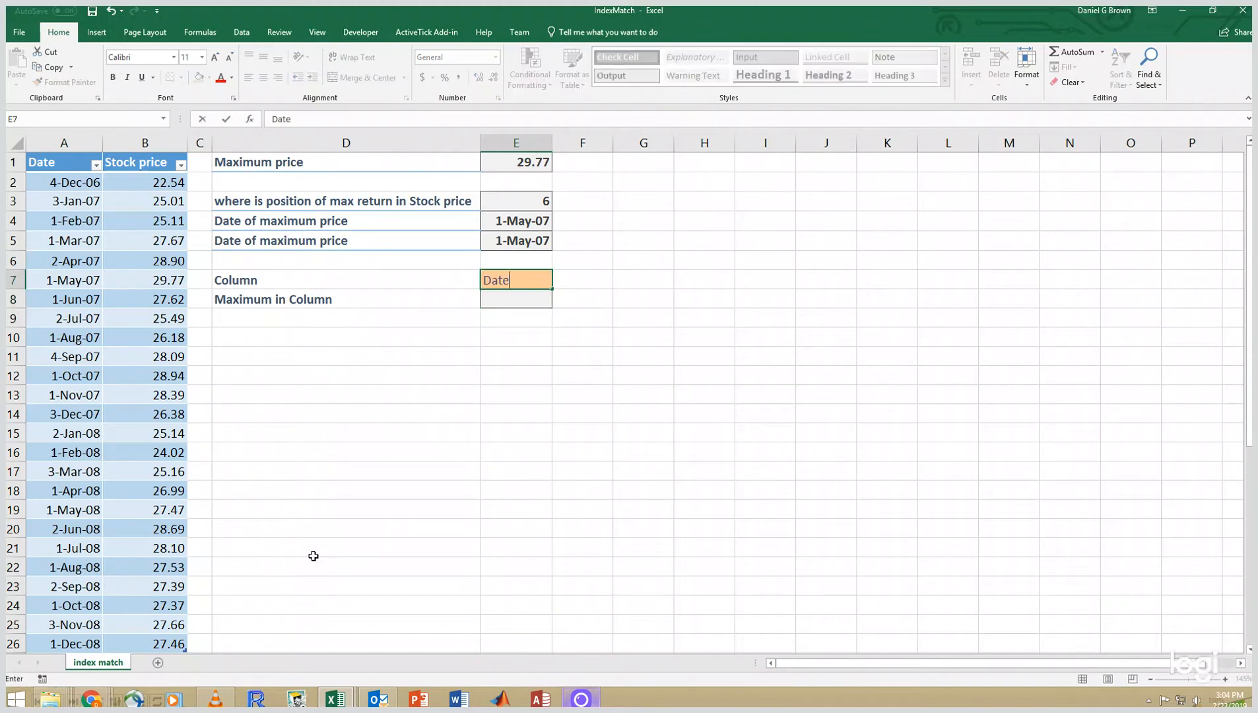
pyautogui.press('Return')
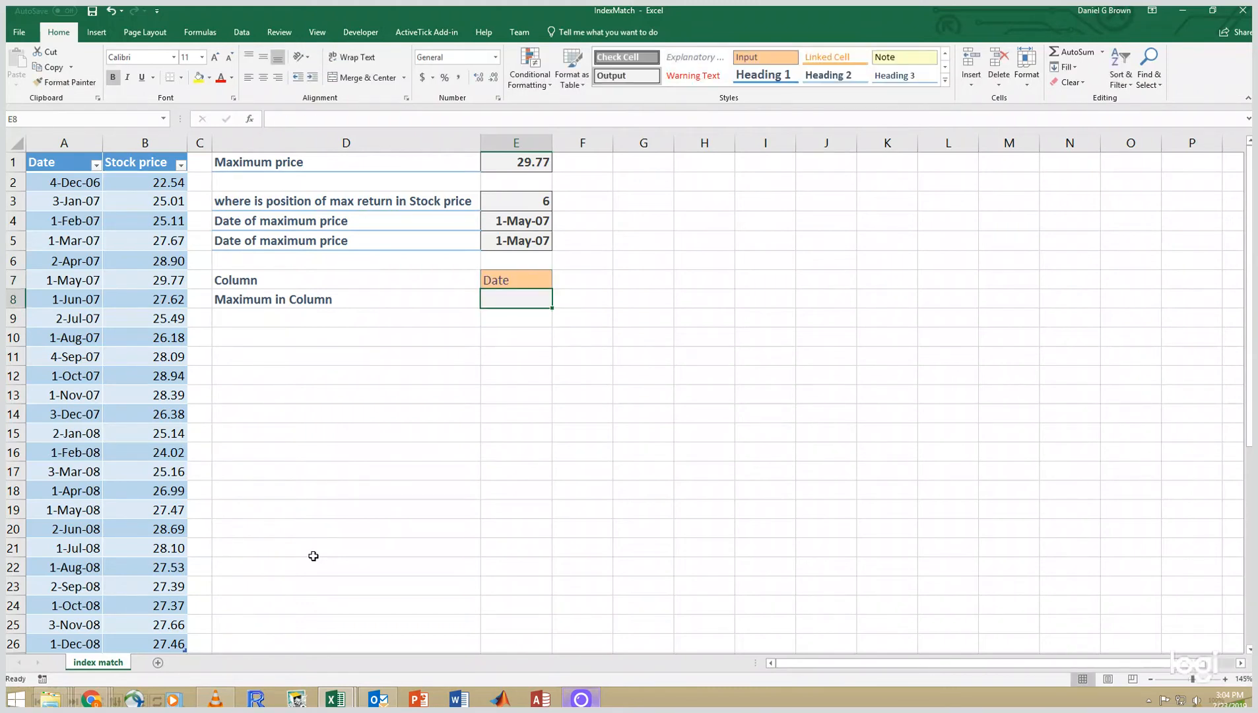
# - Set the column name in E7 to Stock Price
pyautogui.press('Up')
pyautogui.write('Stock Price')
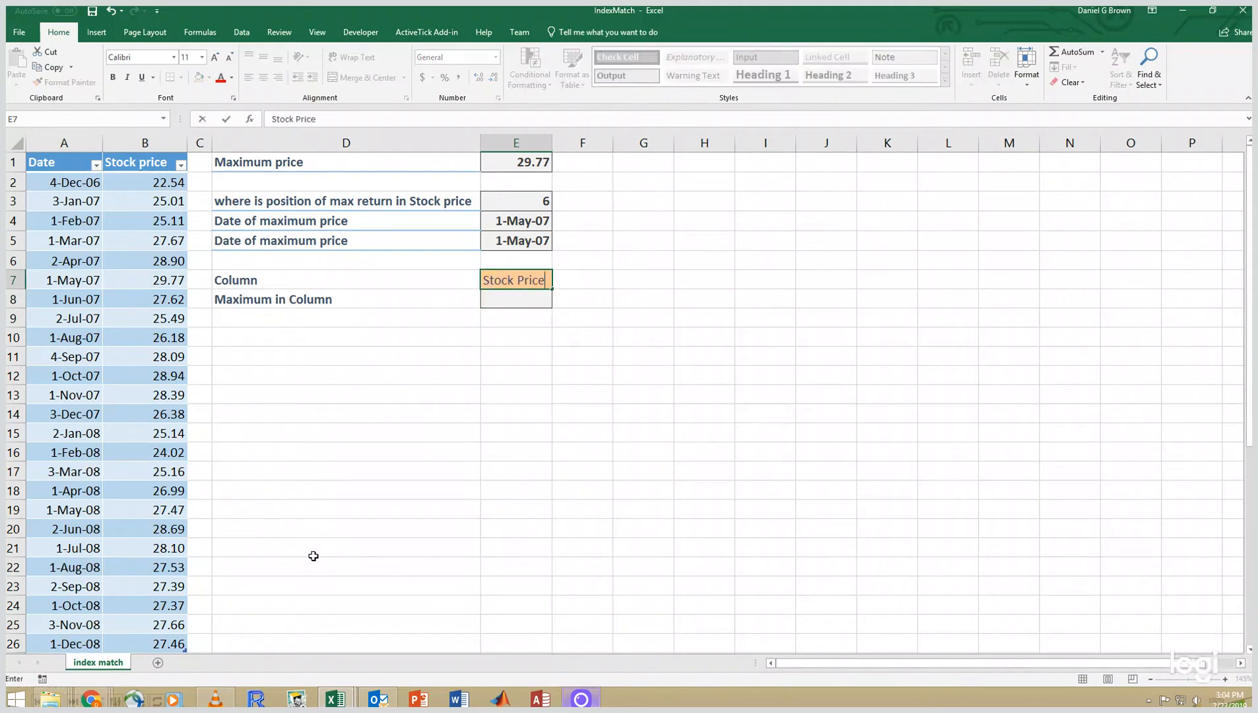
pyautogui.press('Return')
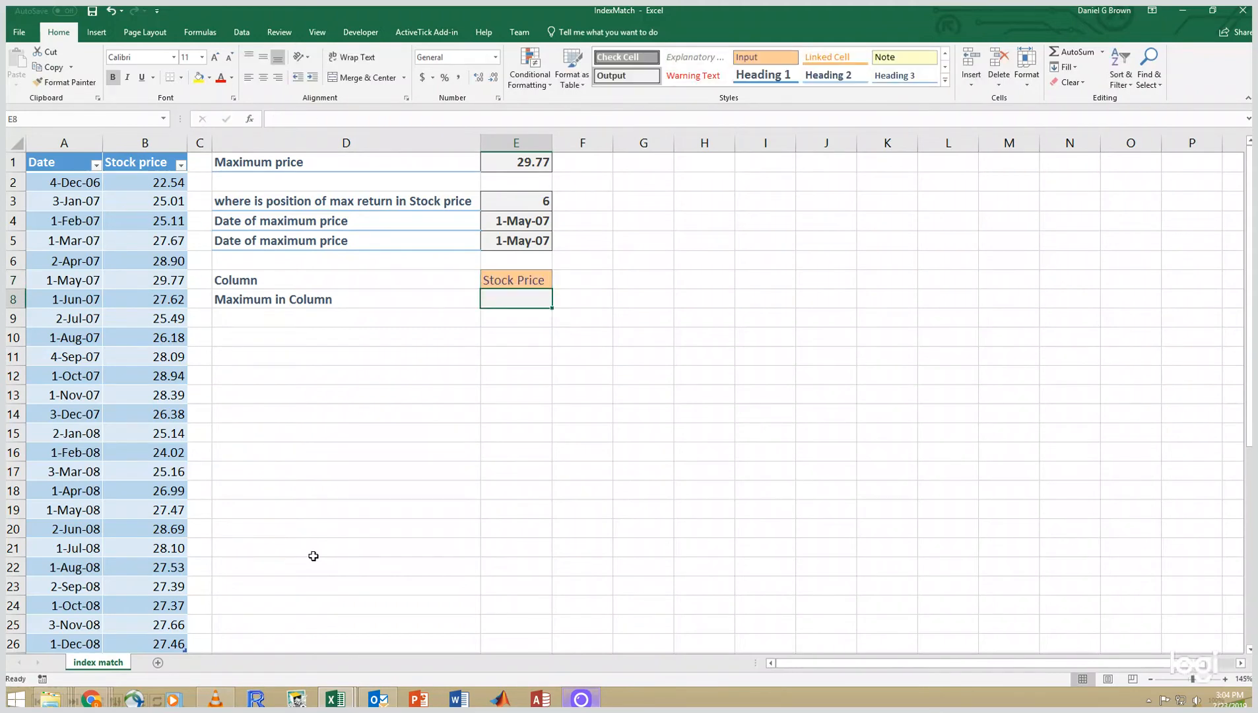
# - Enter =MAX(INDEX(SampleData,,MATCH(E7,SampleData[#Headers],0))) in E8 to get the maximum of the chosen column
pyautogui.write('=')
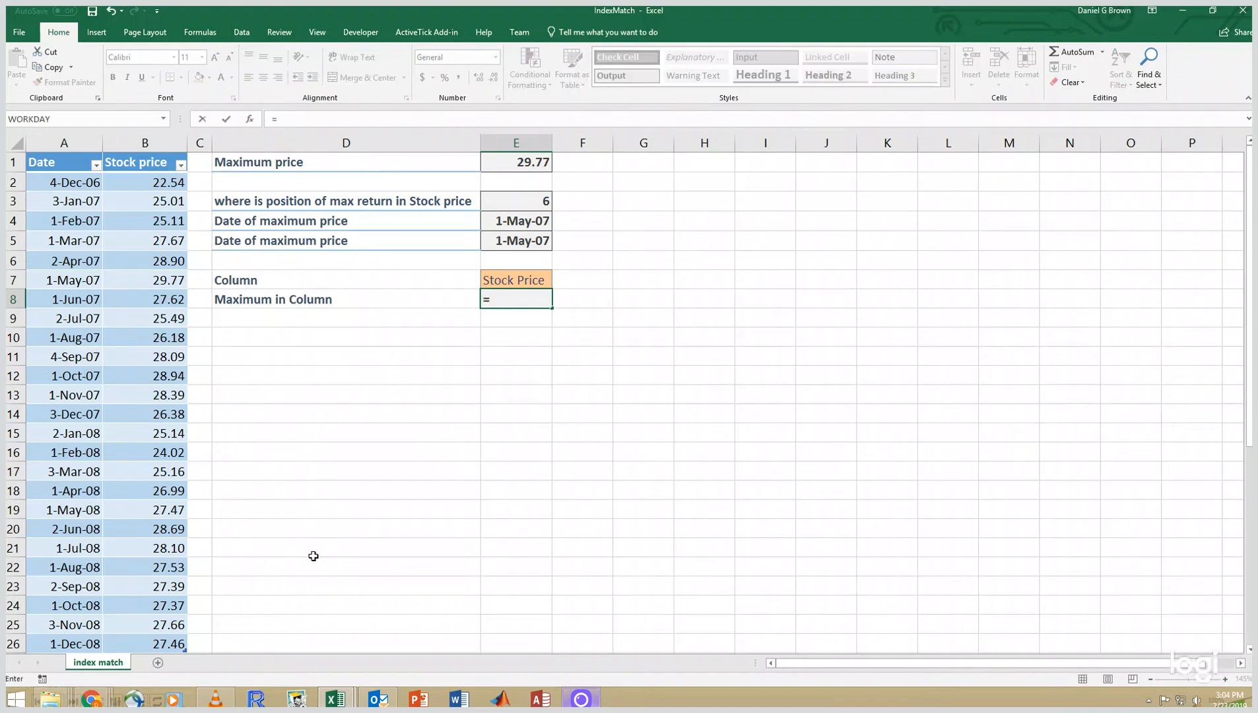
pyautogui.write('max(')
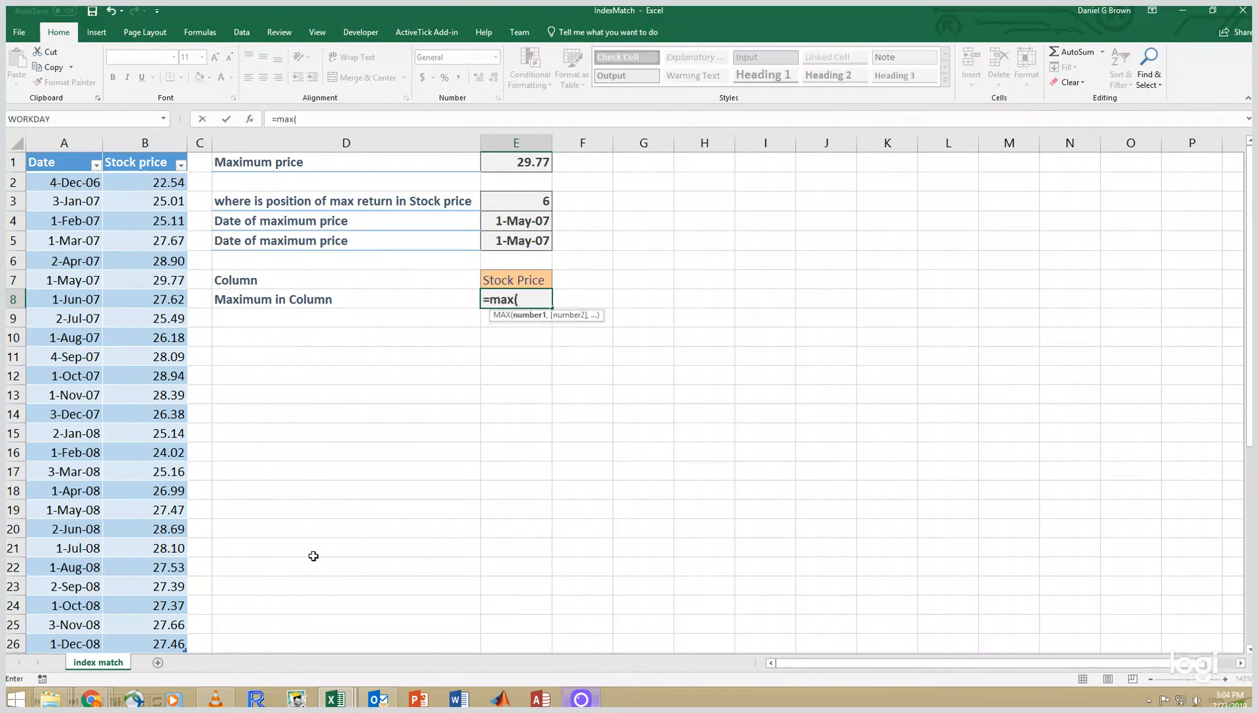
pyautogui.write('in')
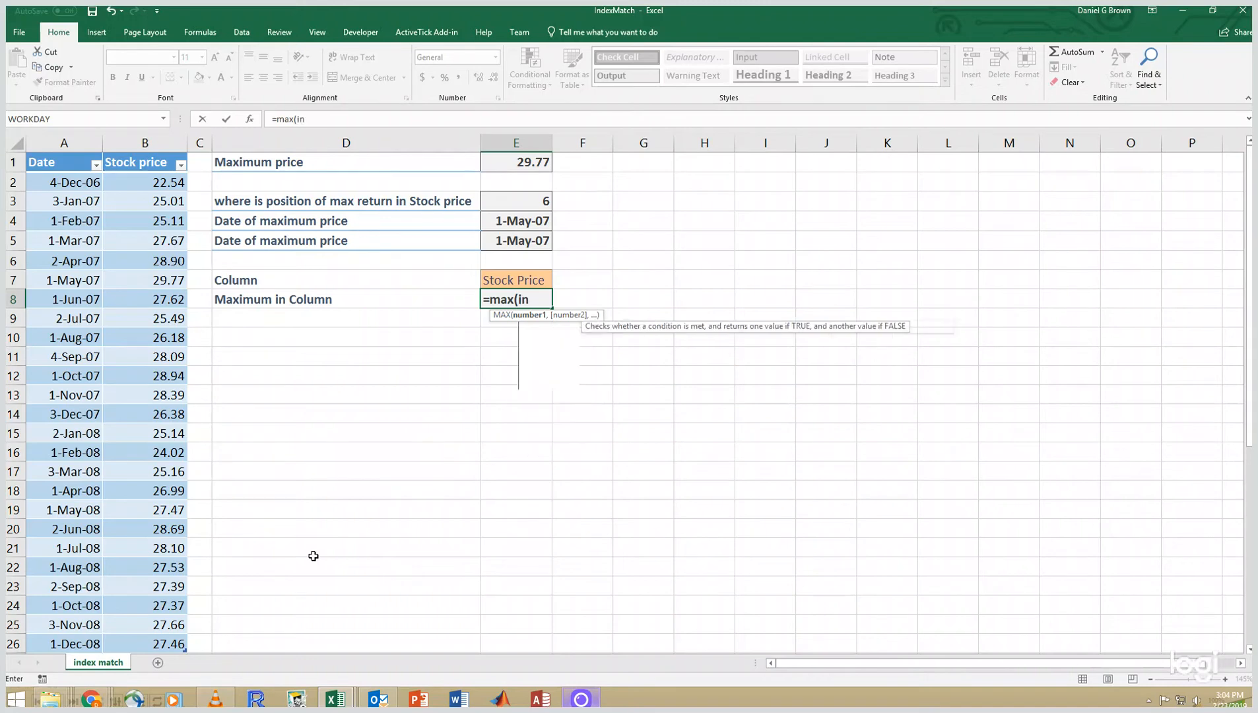
pyautogui.write('dex(')
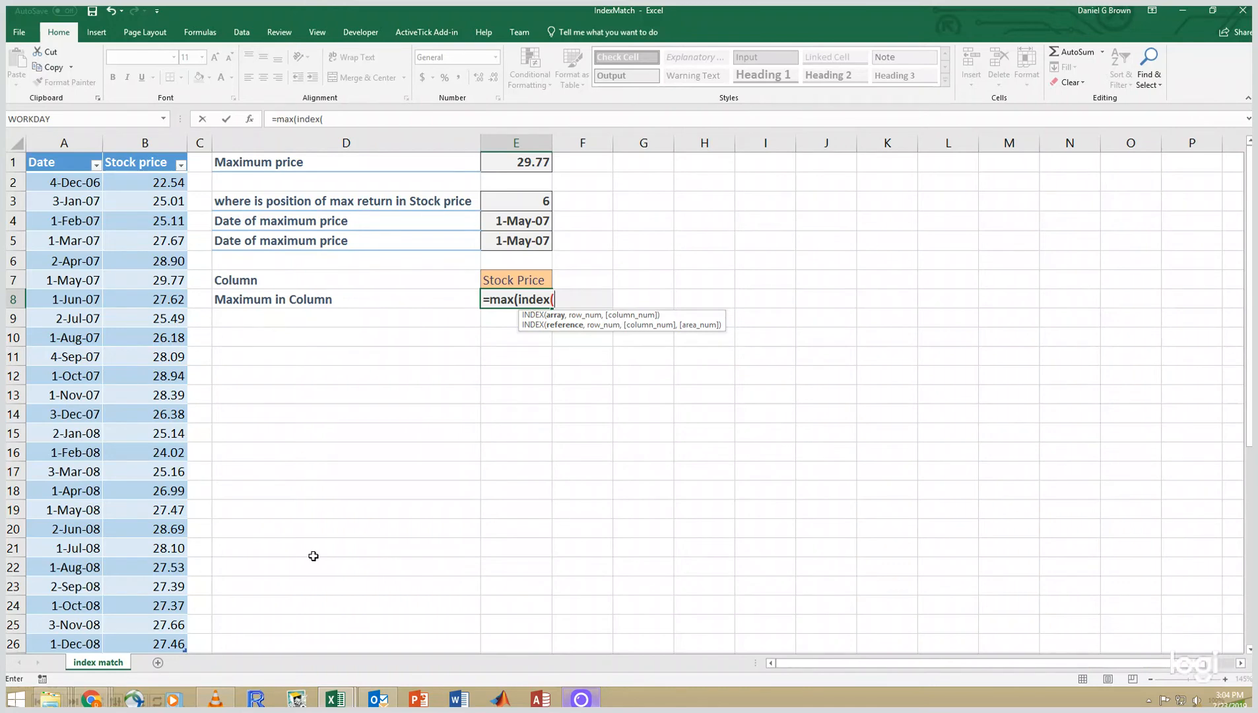
pyautogui.write('SampleData')
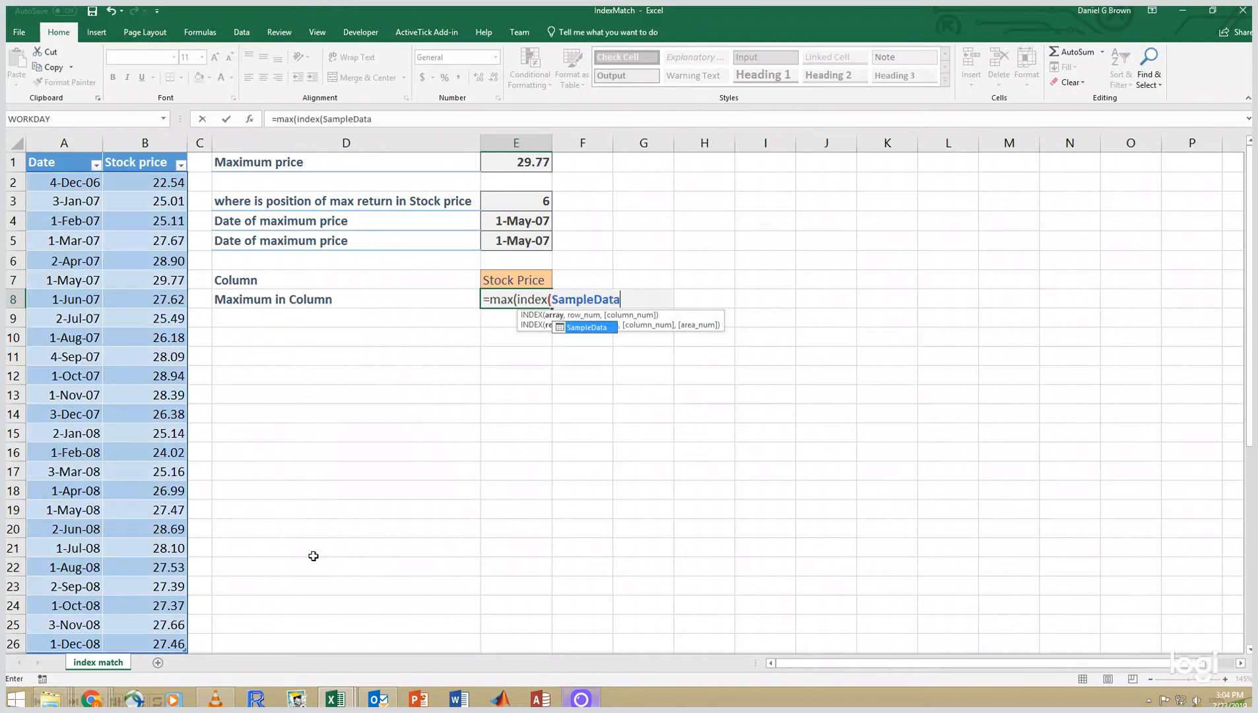
pyautogui.write(',')
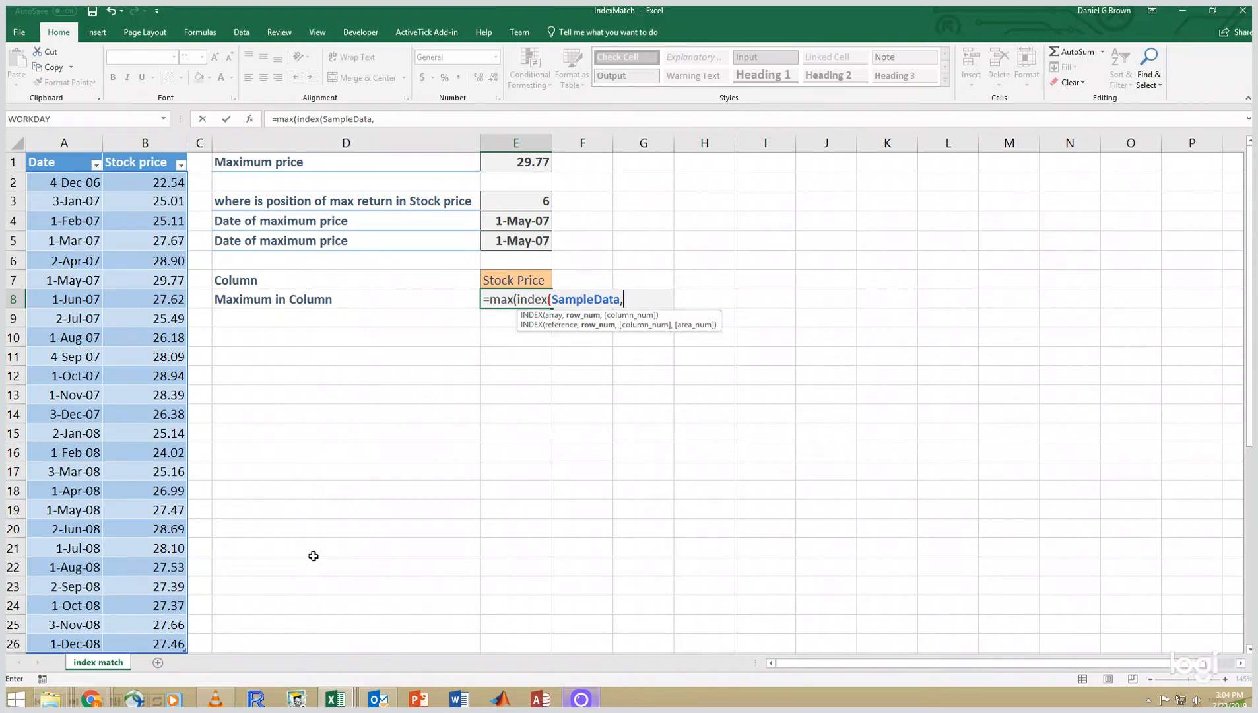
pyautogui.write(',')
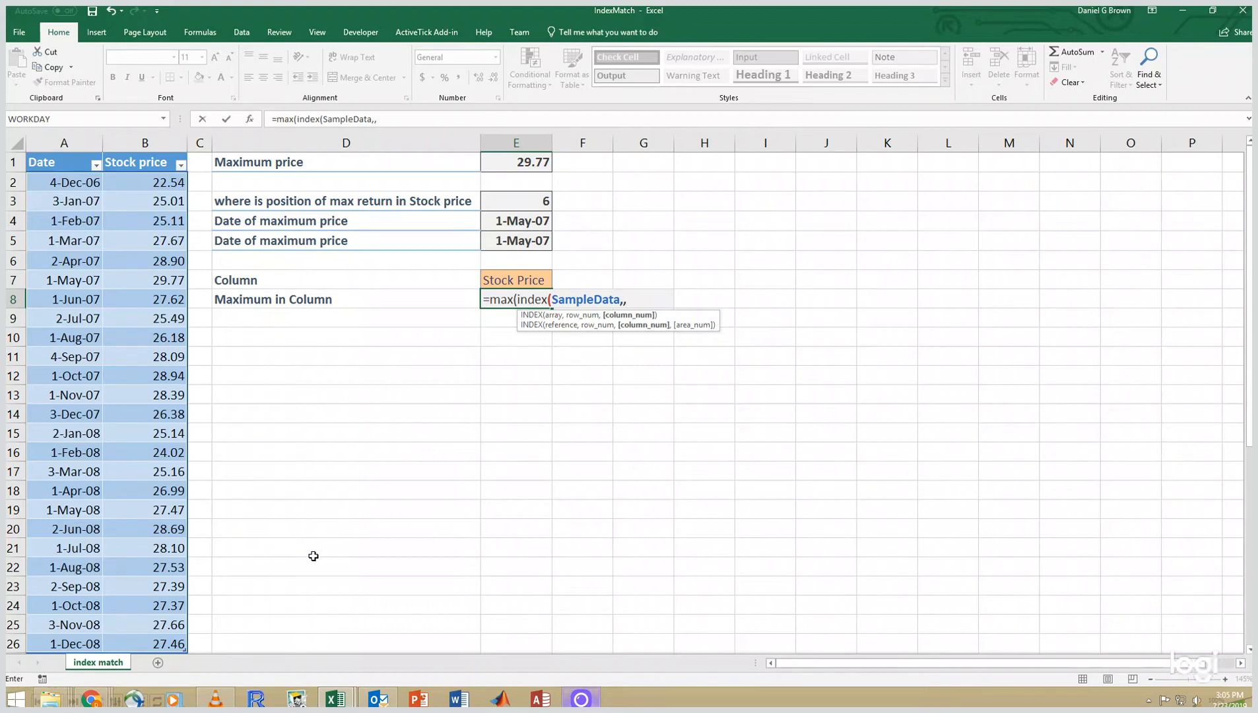
pyautogui.write('match')
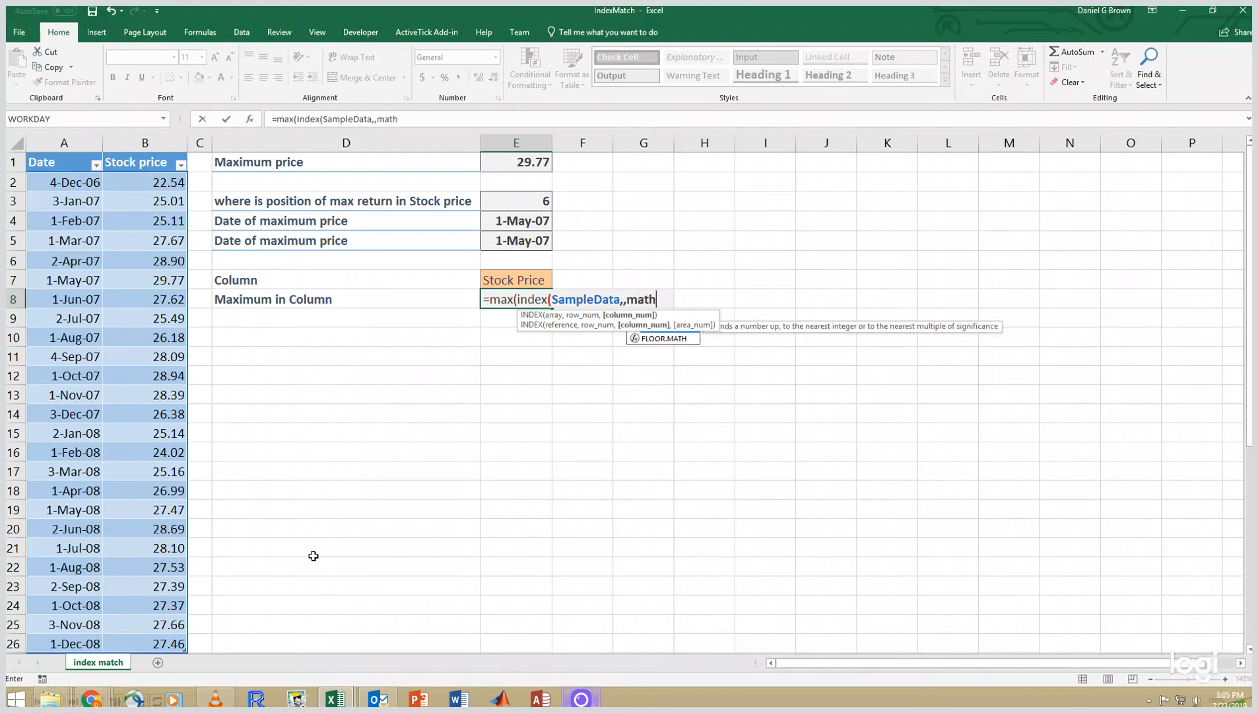
pyautogui.write('(')
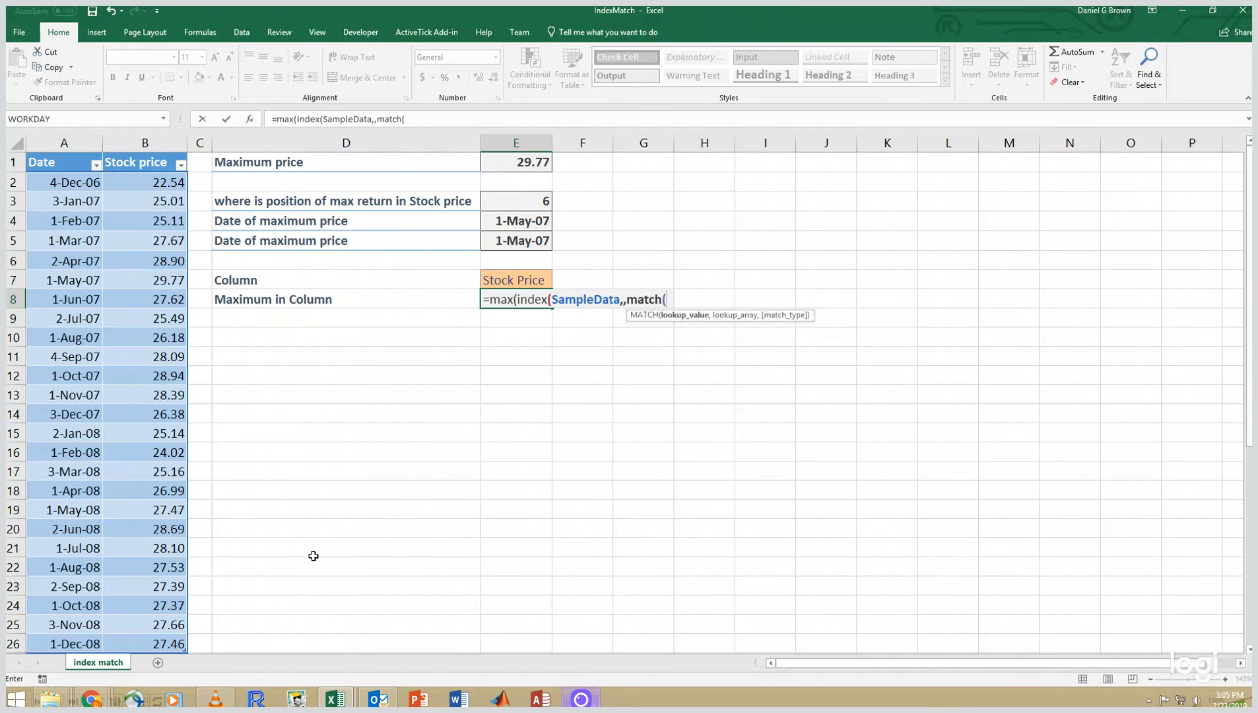
pyautogui.press('Up')
pyautogui.write(',')
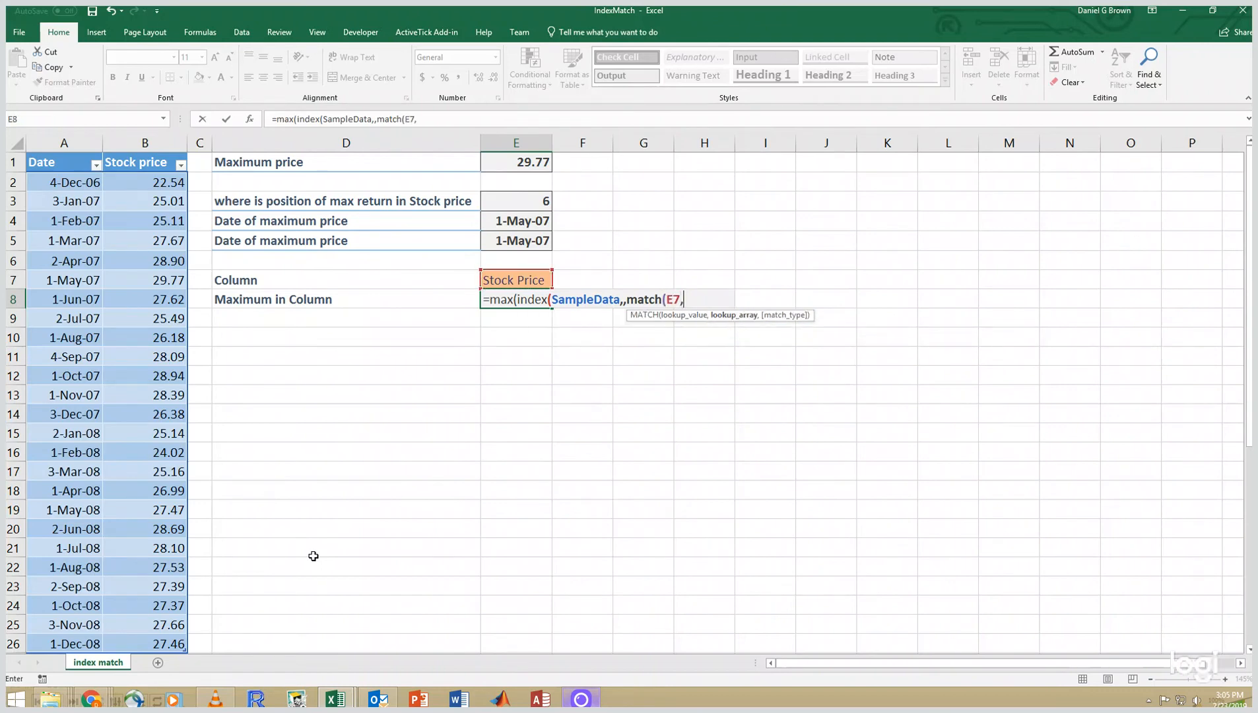
pyautogui.write('SampleData')
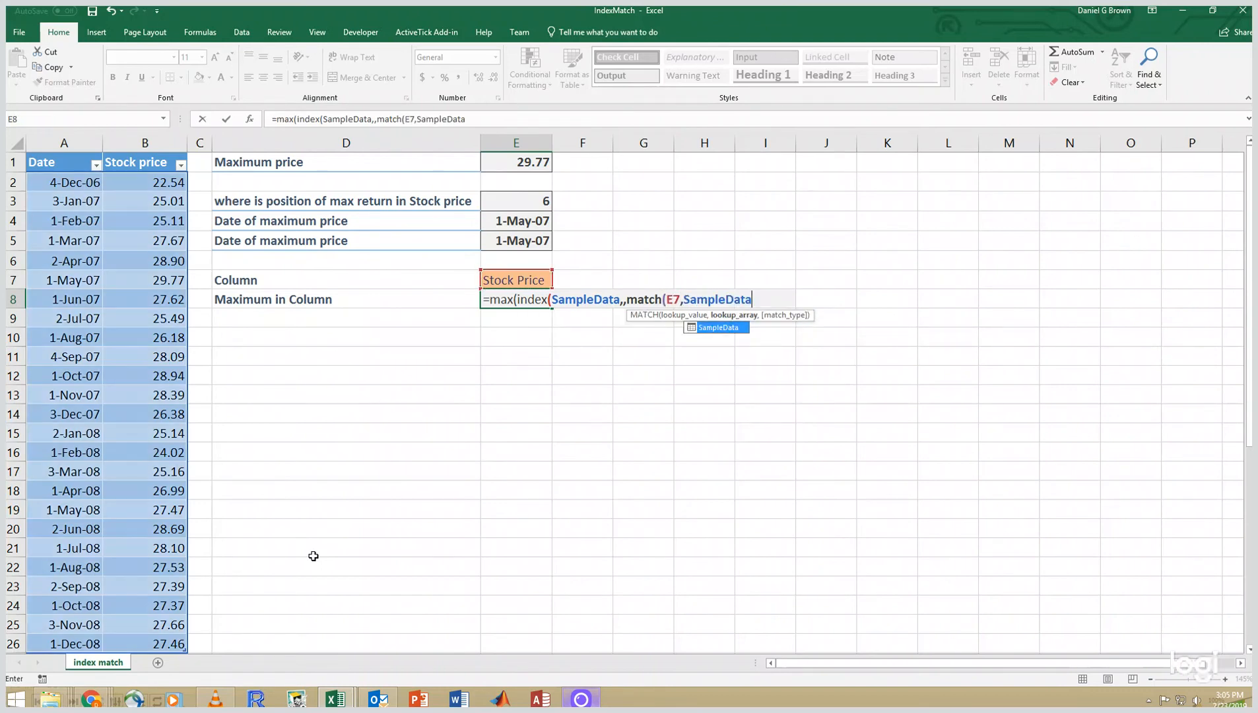
pyautogui.write('[')
pyautogui.press('Down')
pyautogui.press('Down')
pyautogui.press('Down')
pyautogui.press('Down')
pyautogui.press('Down')
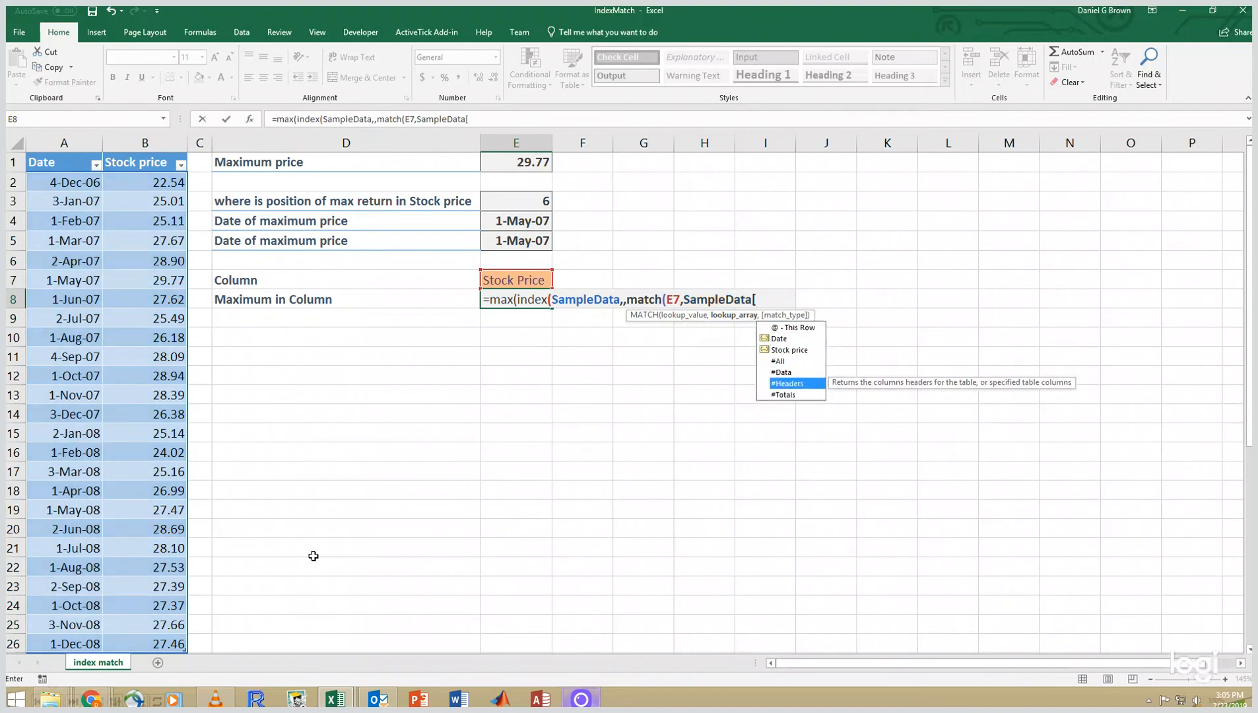
pyautogui.press('Tab')
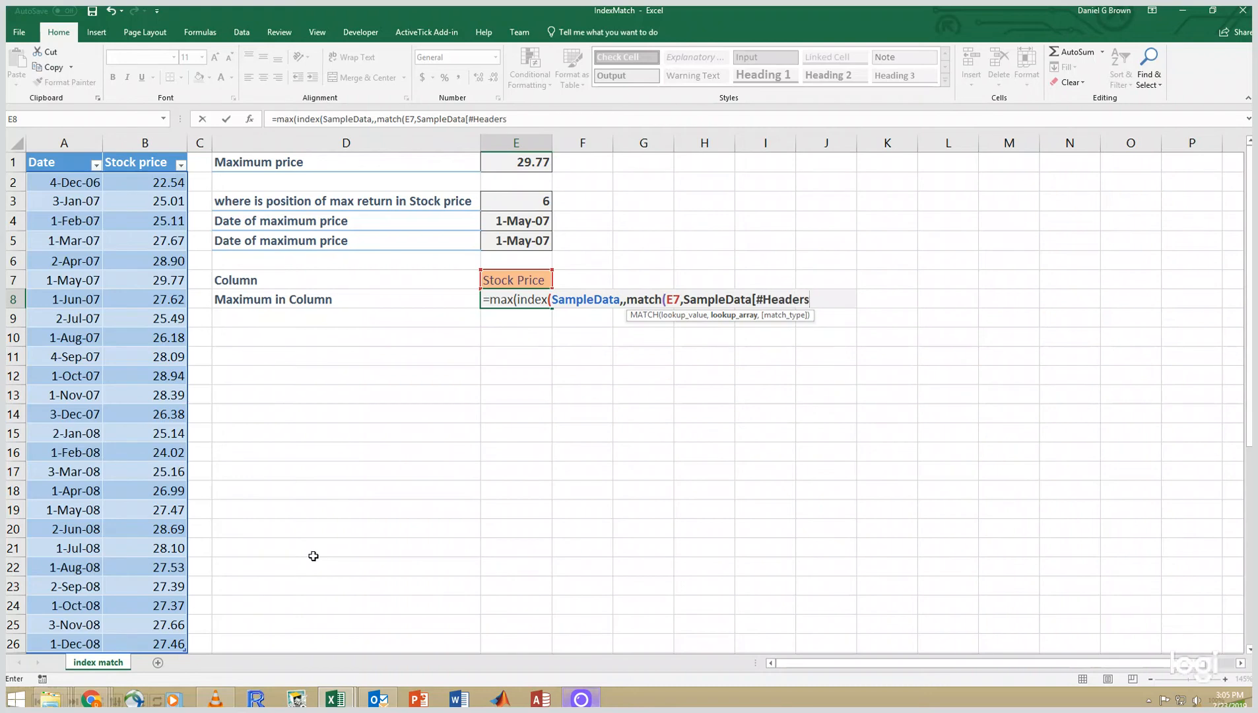
pyautogui.write(']')
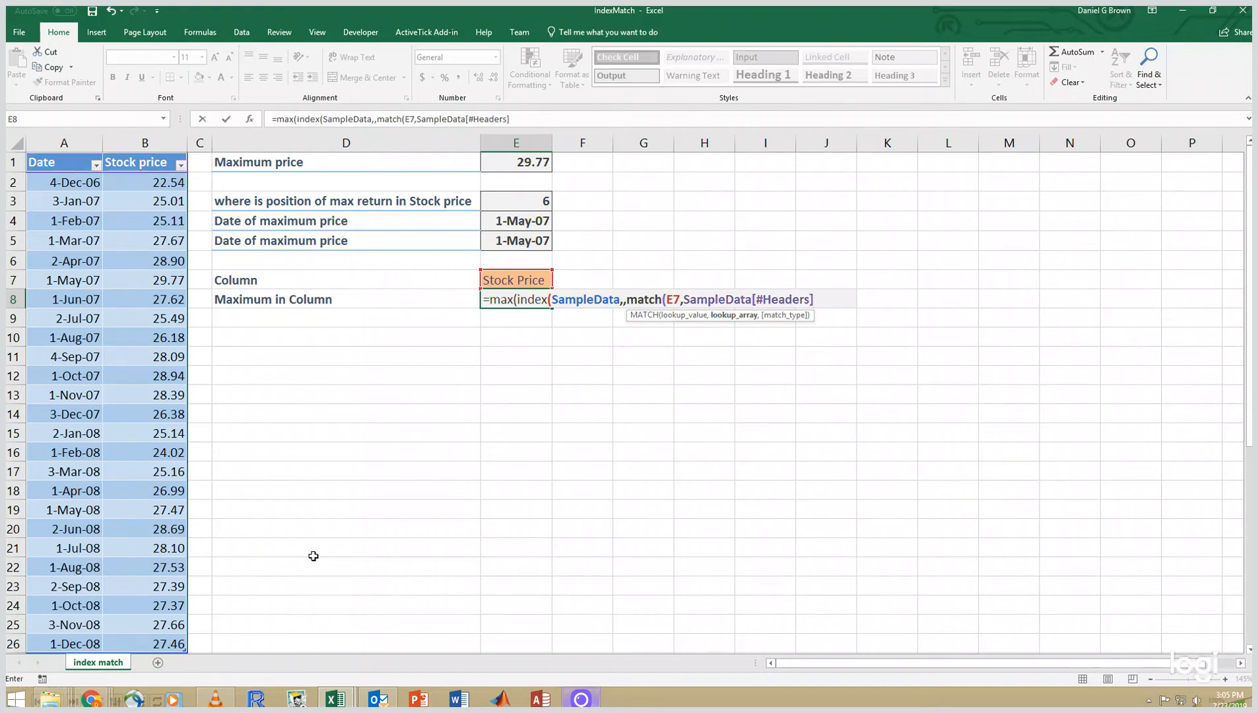
pyautogui.write(',0')
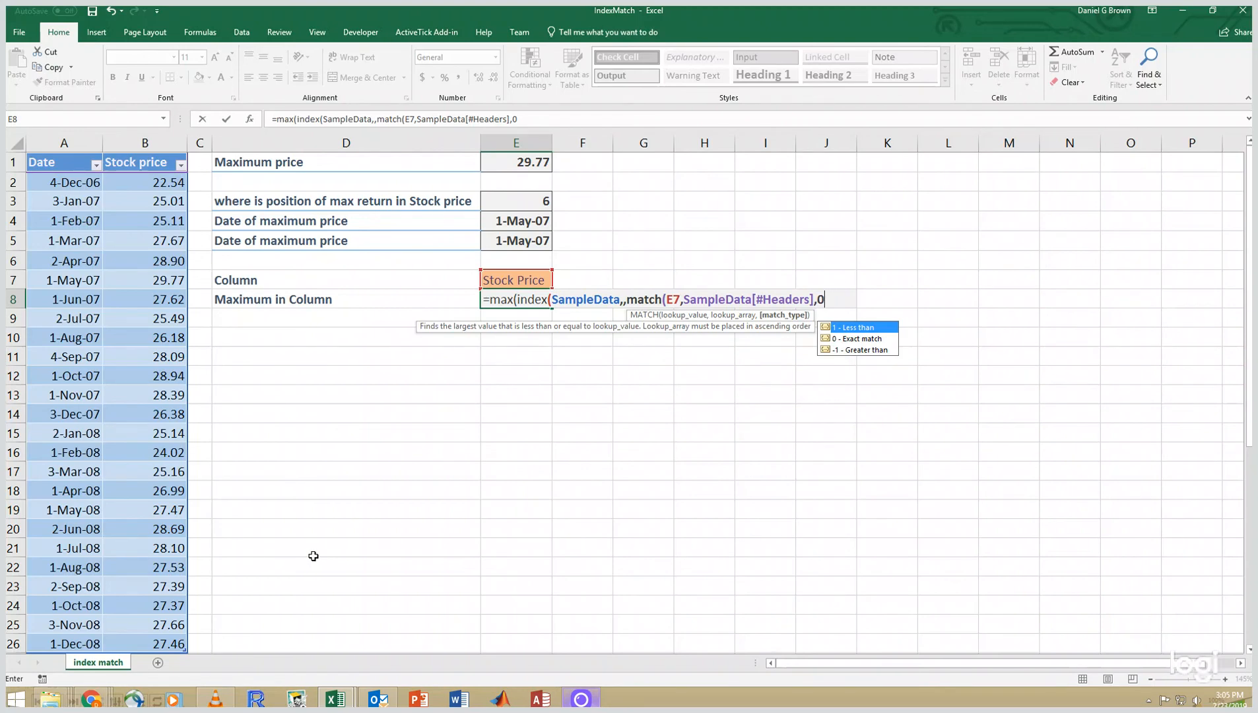
pyautogui.write(')')
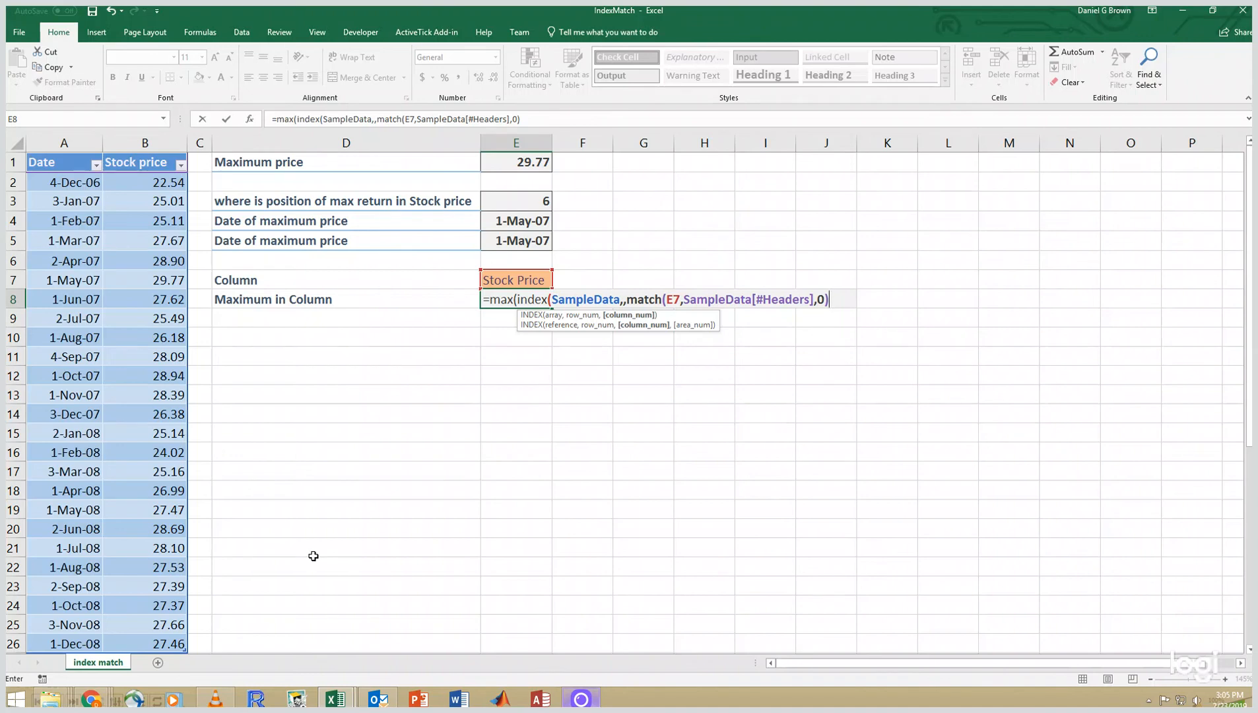
pyautogui.write(')')
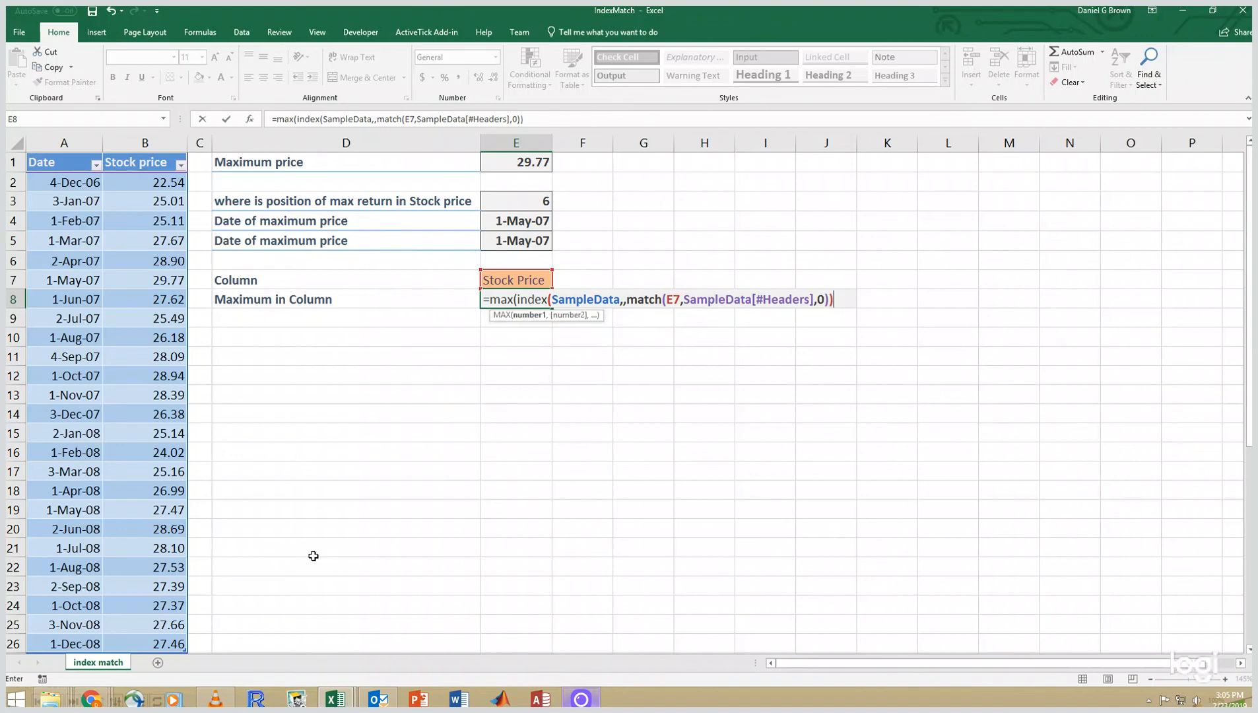
pyautogui.write(')')
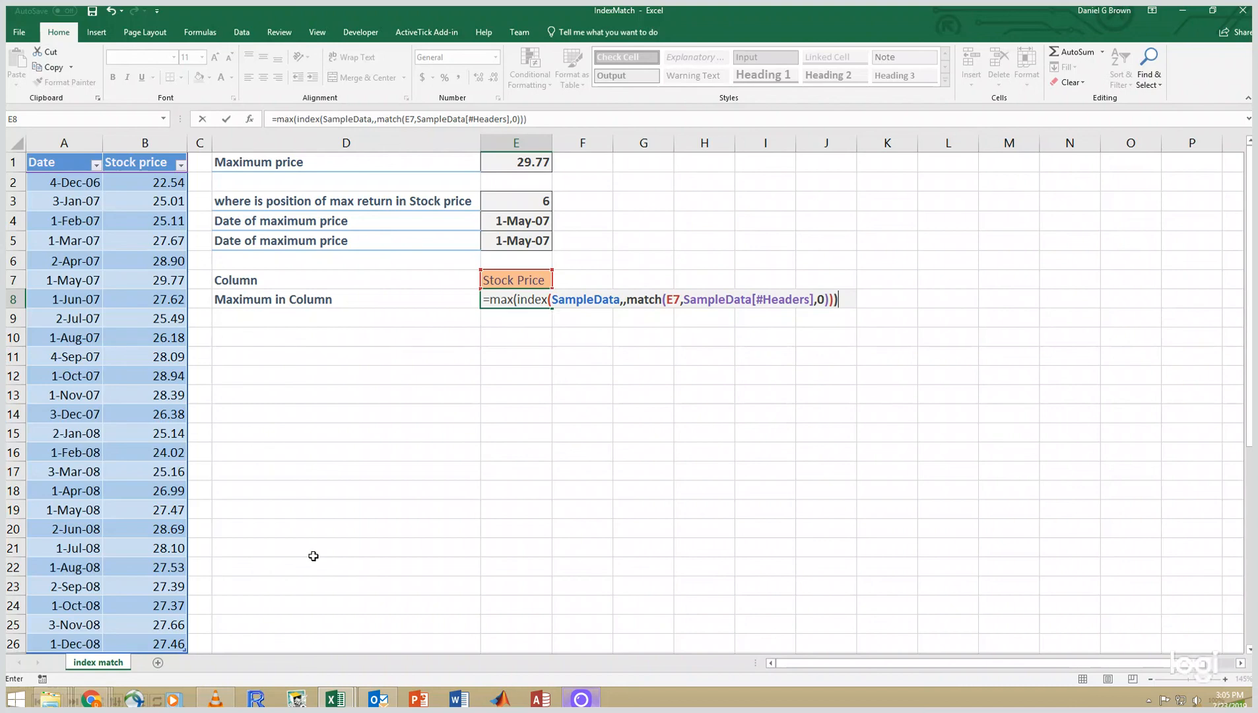
pyautogui.press('Return')
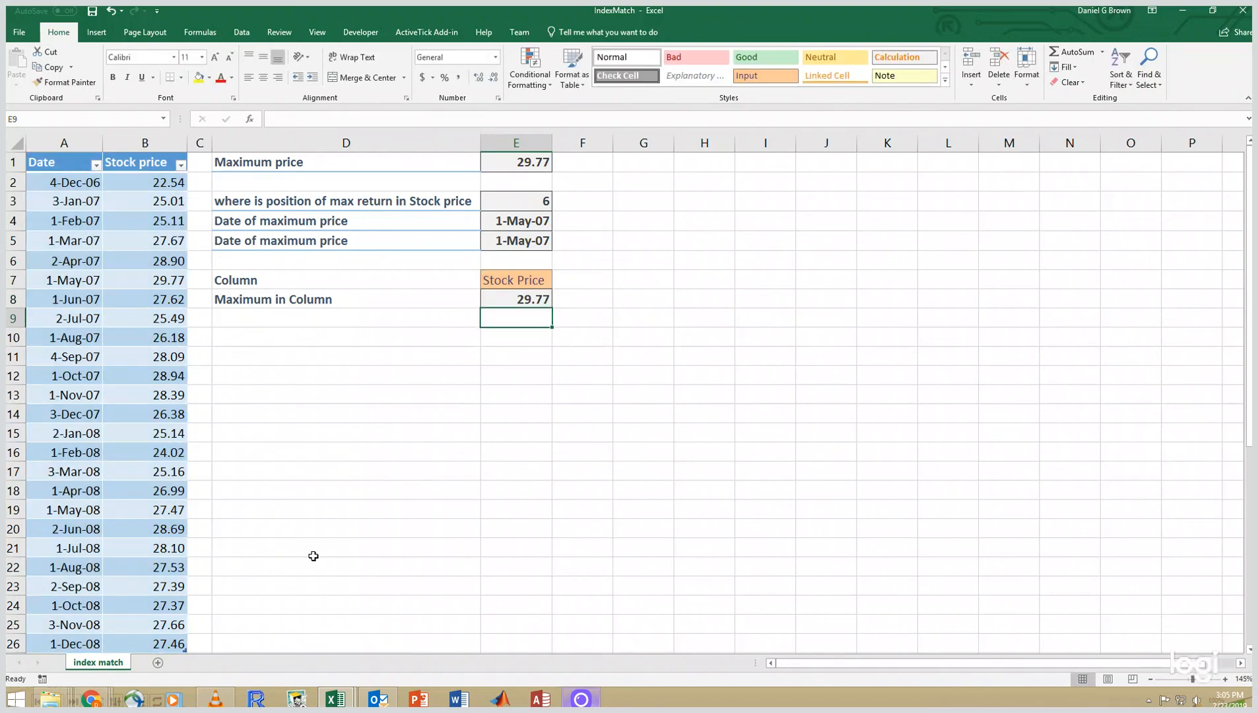
# - Change the column name in E7 to Date
pyautogui.press('Up')
pyautogui.press('Up')
pyautogui.write('Date')
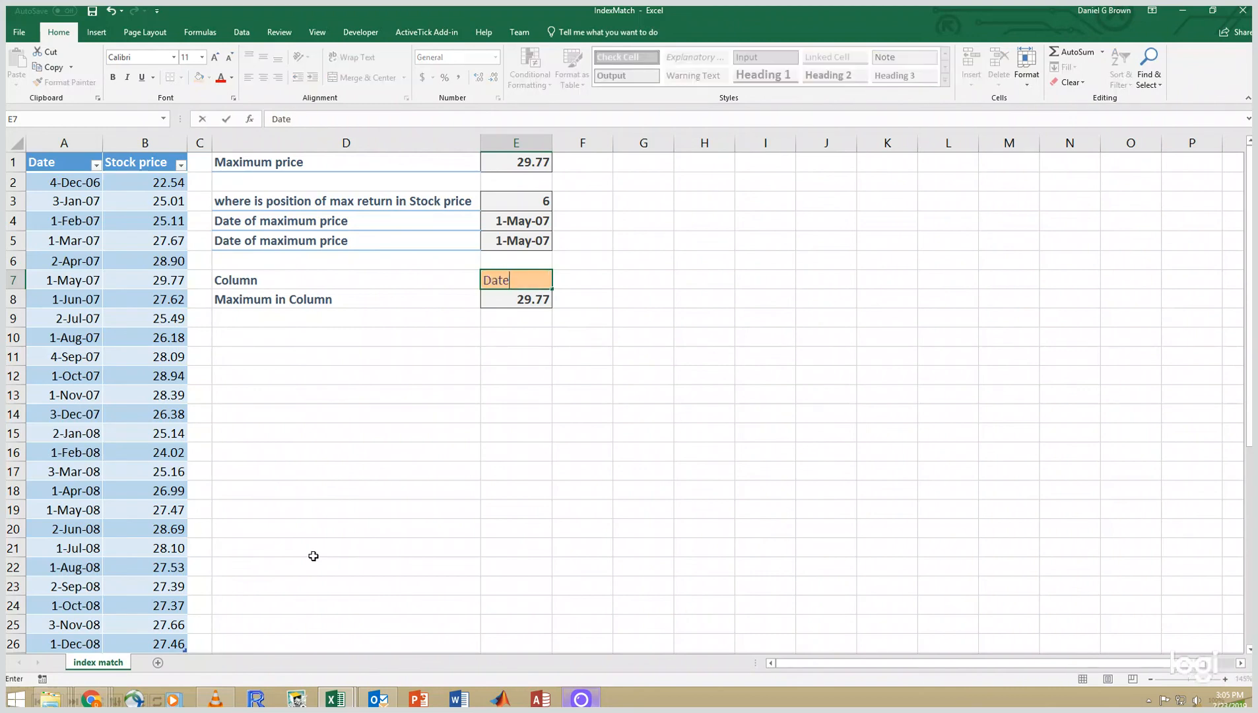
pyautogui.press('Return')
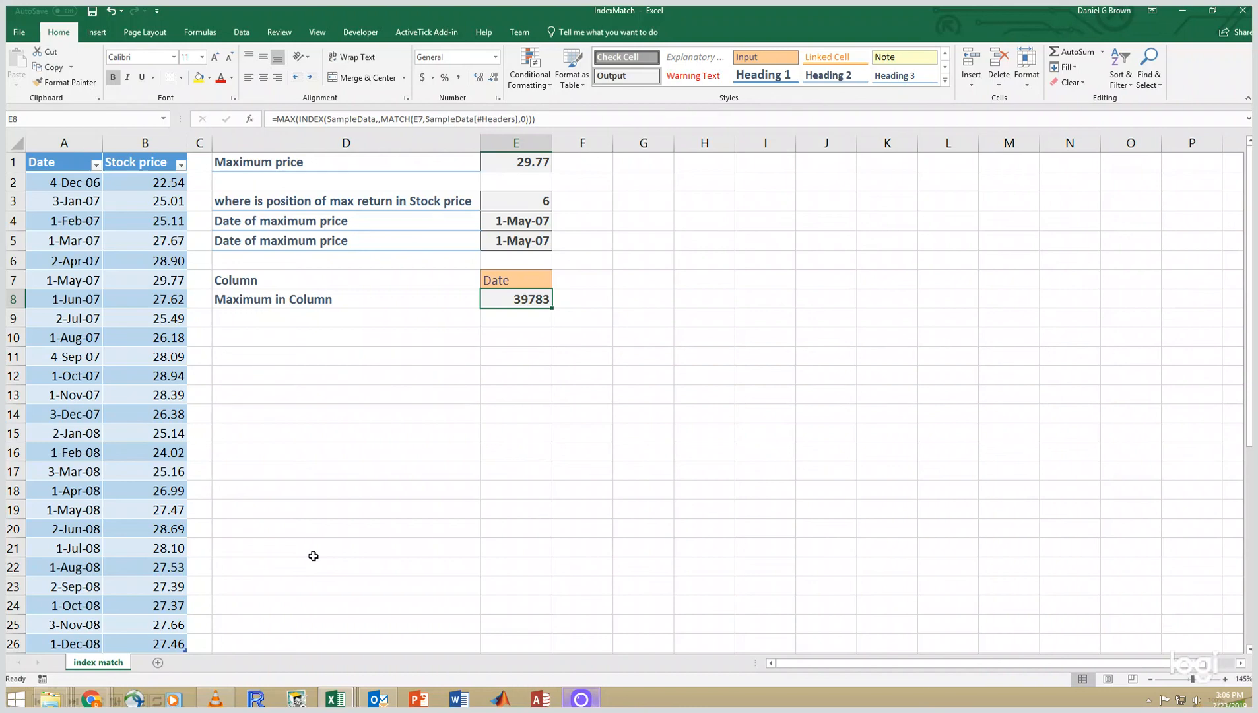
# - Format E8 as a date using the 14-Mar date format
pyautogui.hotkey('ctrl', '1')
pyautogui.press('Down')
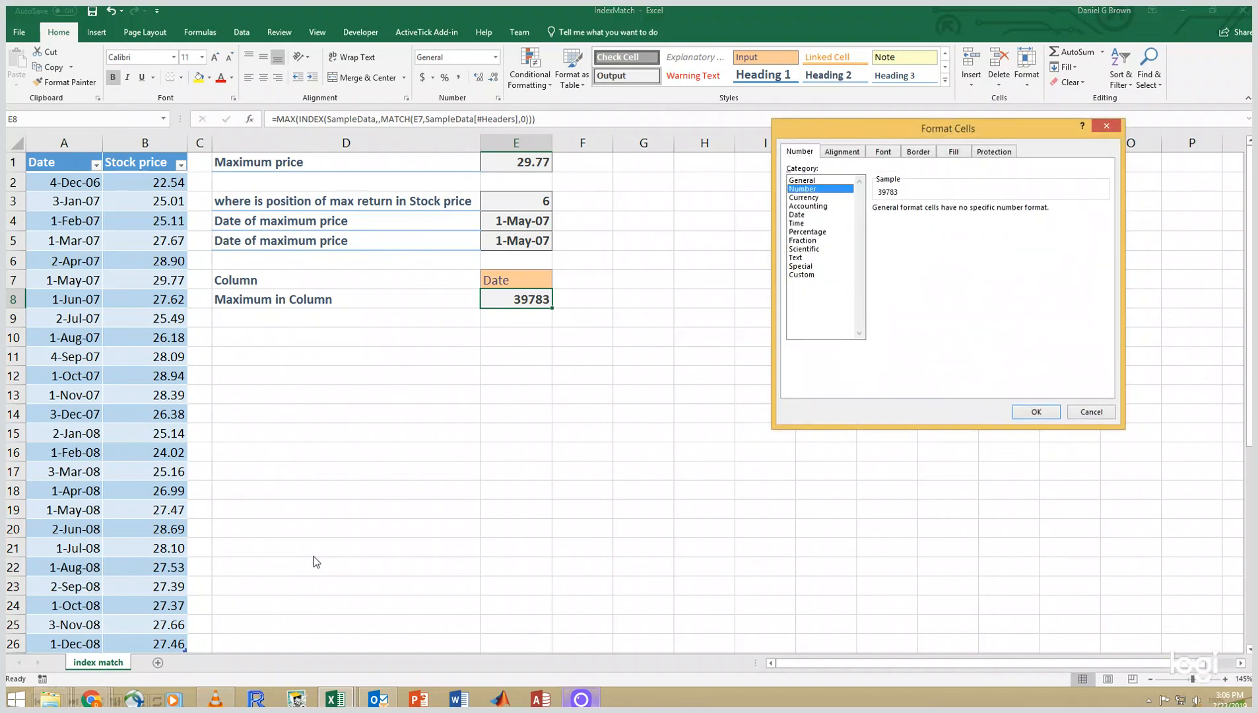
pyautogui.press('Down')
pyautogui.press('Down')
pyautogui.press('Down')
pyautogui.press('Down')
pyautogui.press('Down')
pyautogui.press('Down')
pyautogui.press('Down')
pyautogui.press('Down')
pyautogui.press('Down')
pyautogui.press('Down')
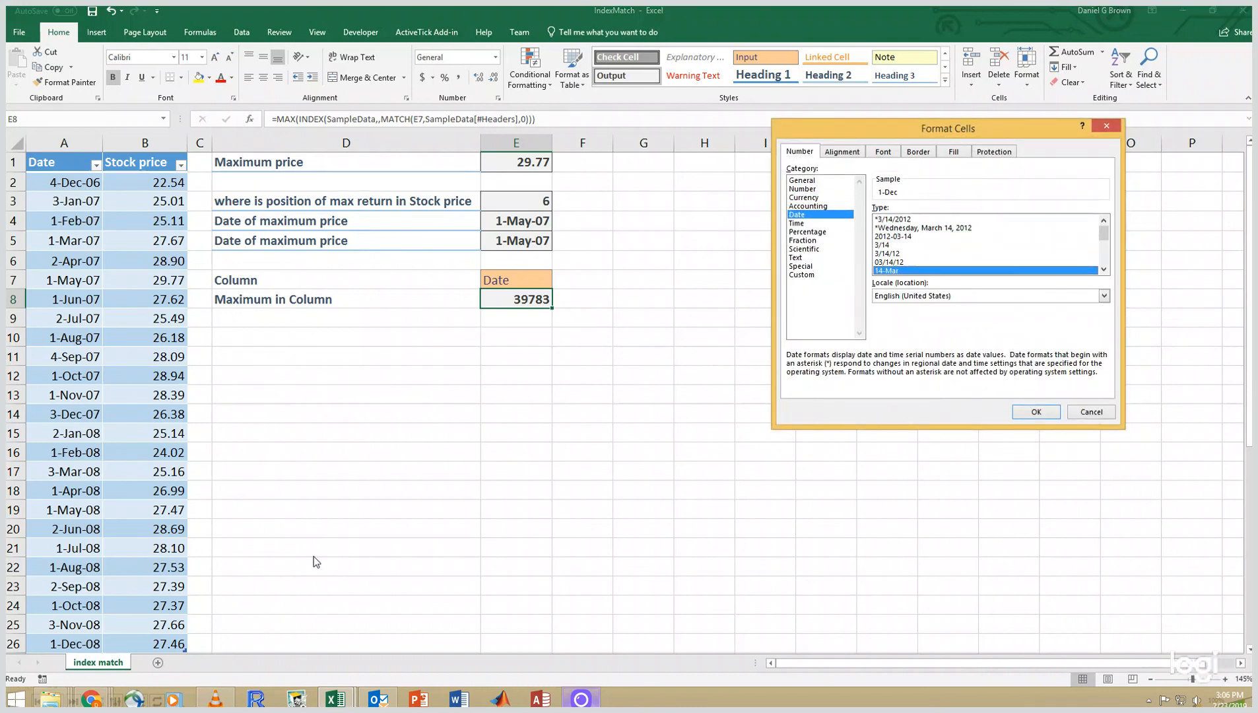
pyautogui.press('Return')
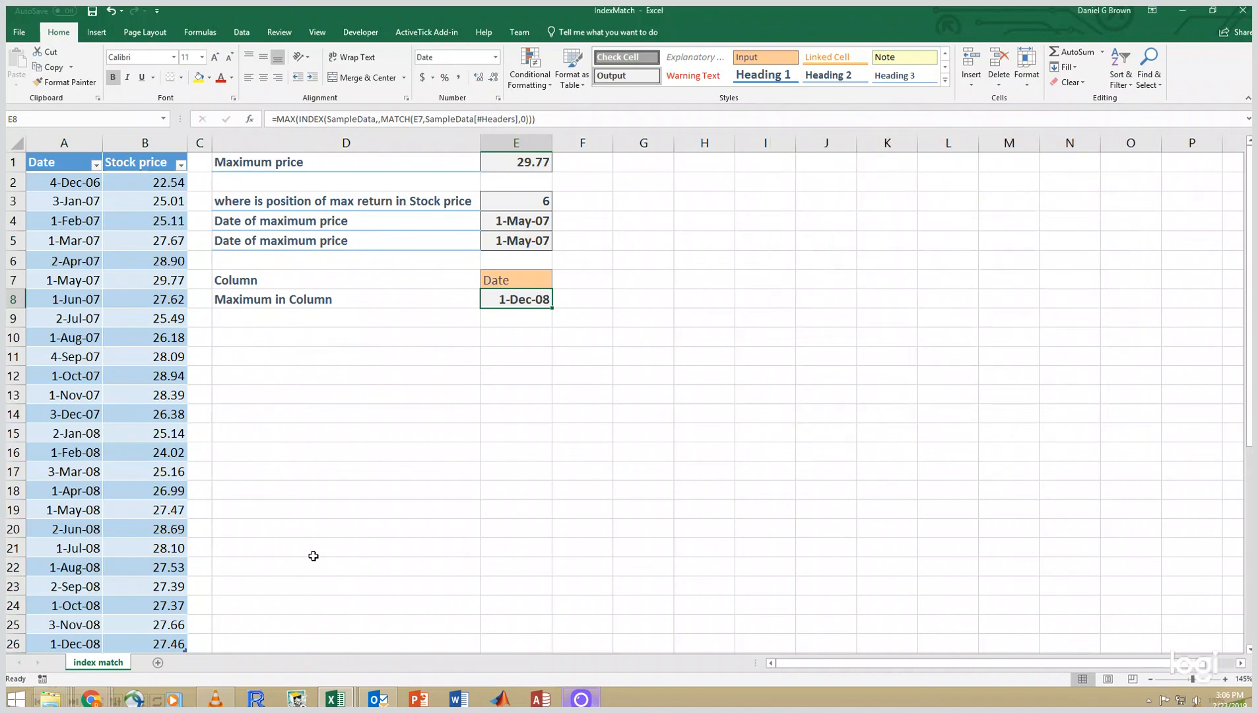